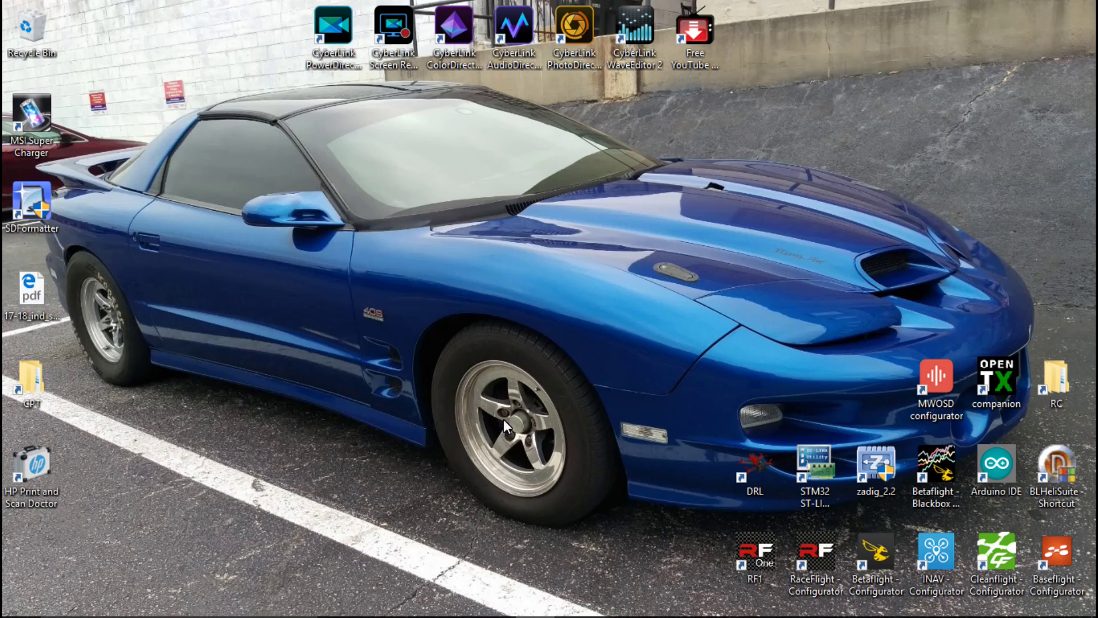
Launch Paint by searching for mspaint, then maximize its window.
{"action": "left_click", "coordinate": [238, 602]}
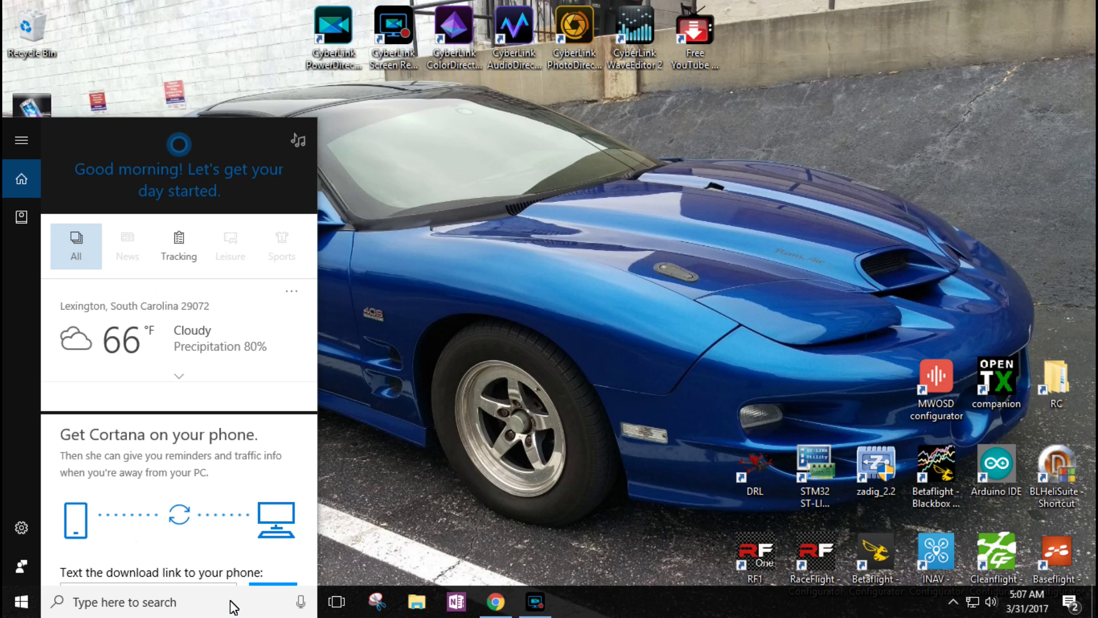
{"action": "type", "text": "mspaint"}
{"action": "key", "text": "Return"}
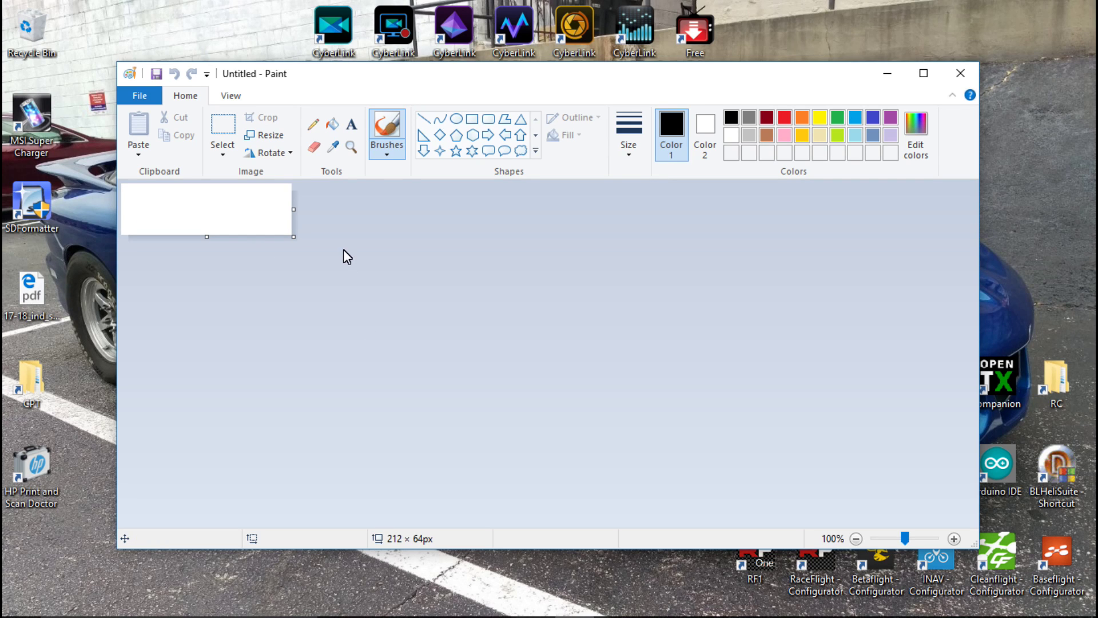
{"action": "key", "text": "super+Up"}
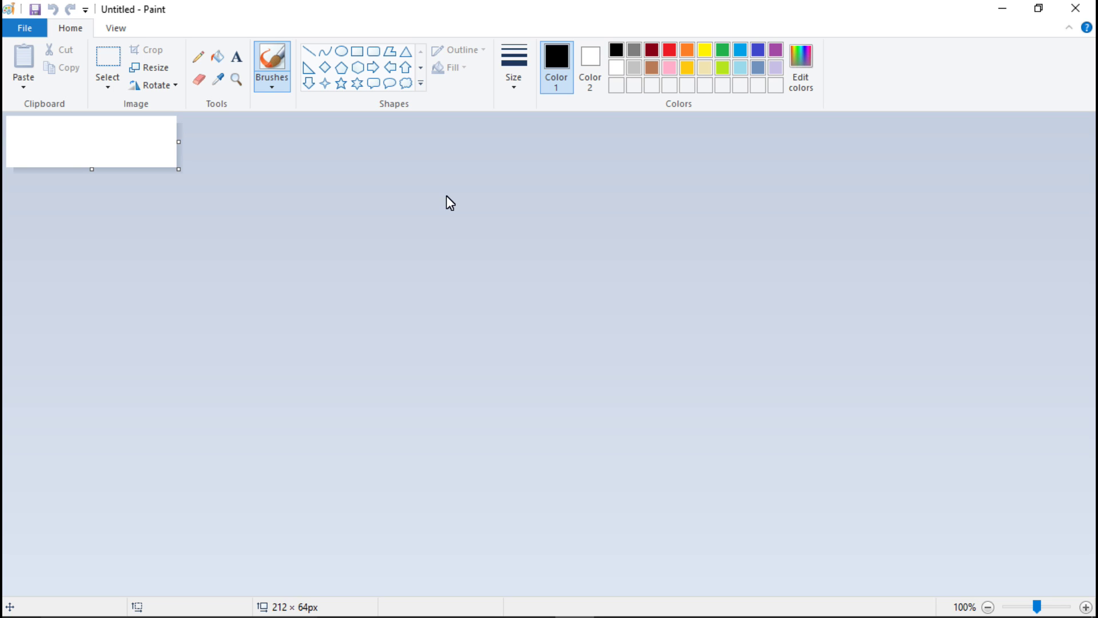
Resize the canvas to 212 × 64 pixels with Maintain aspect ratio unchecked.
{"action": "left_click", "coordinate": [150, 67]}
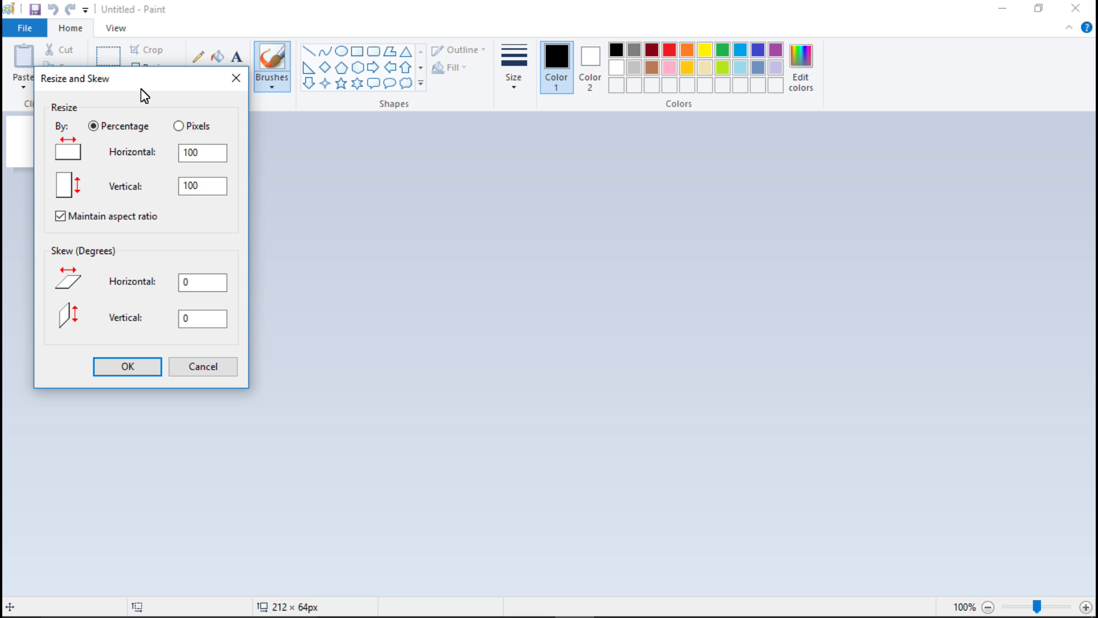
{"action": "left_click", "coordinate": [182, 131]}
{"action": "left_click", "coordinate": [203, 186]}
{"action": "left_click", "coordinate": [201, 153]}
{"action": "left_click", "coordinate": [203, 187]}
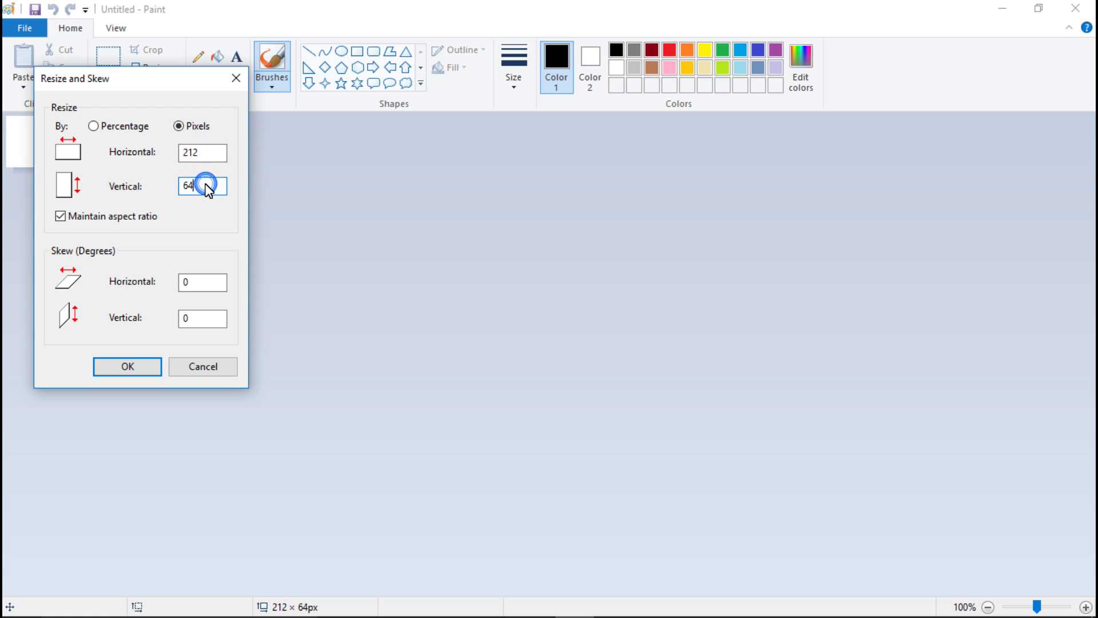
{"action": "left_click", "coordinate": [60, 217]}
{"action": "left_click", "coordinate": [129, 372]}
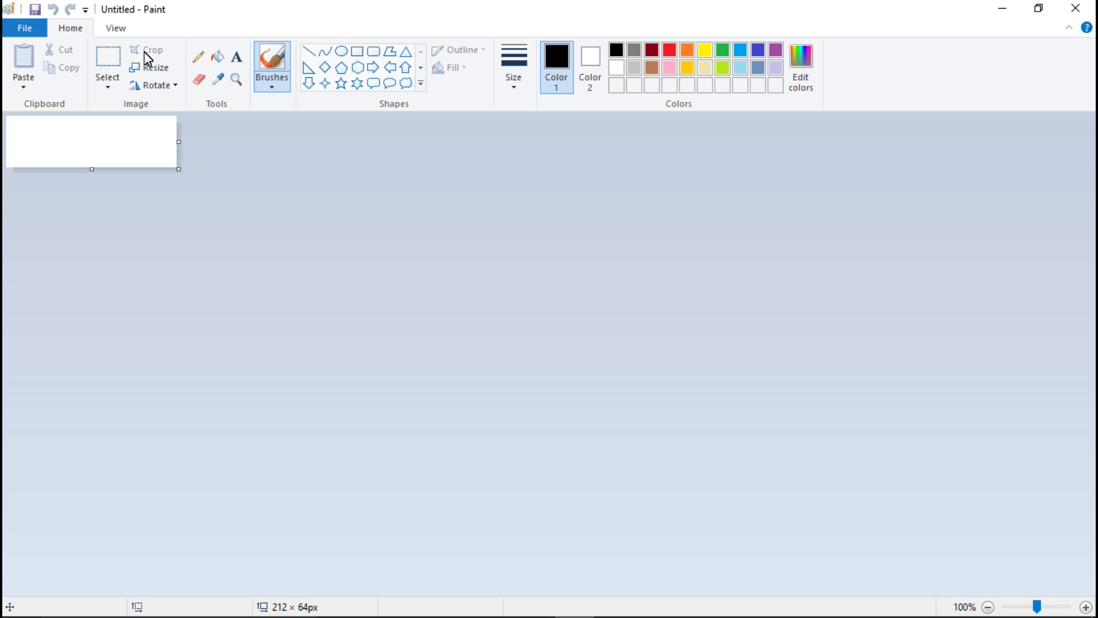
Zoom the blank canvas in five steps to 600%, then return to the Home tools.
{"action": "left_click", "coordinate": [116, 30]}
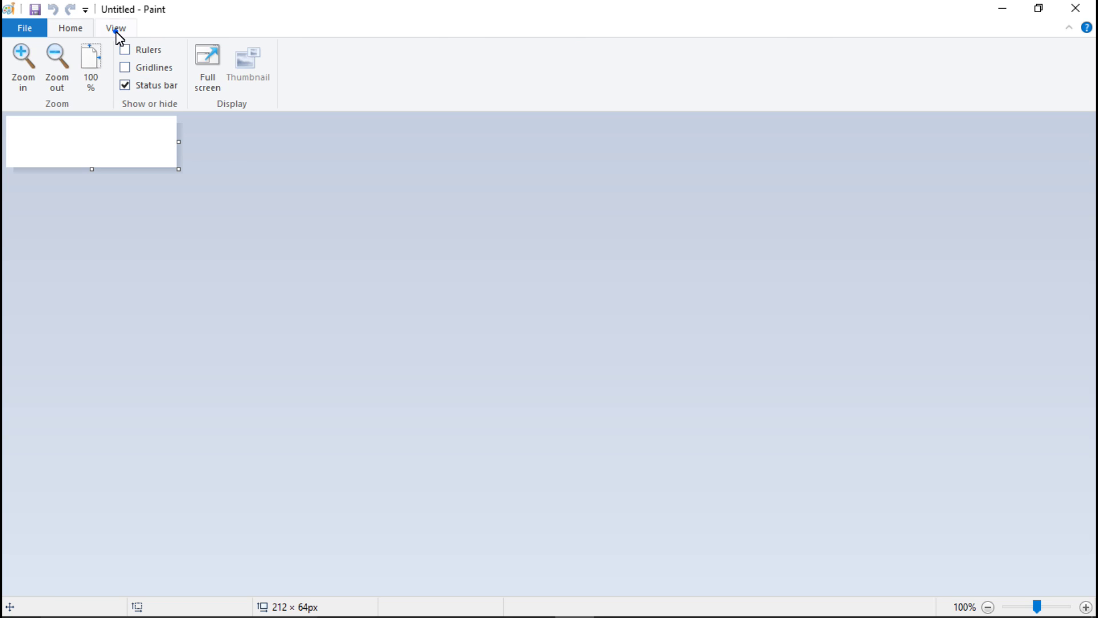
{"action": "left_click", "coordinate": [29, 64]}
{"action": "left_click", "coordinate": [29, 64]}
{"action": "left_click", "coordinate": [28, 64]}
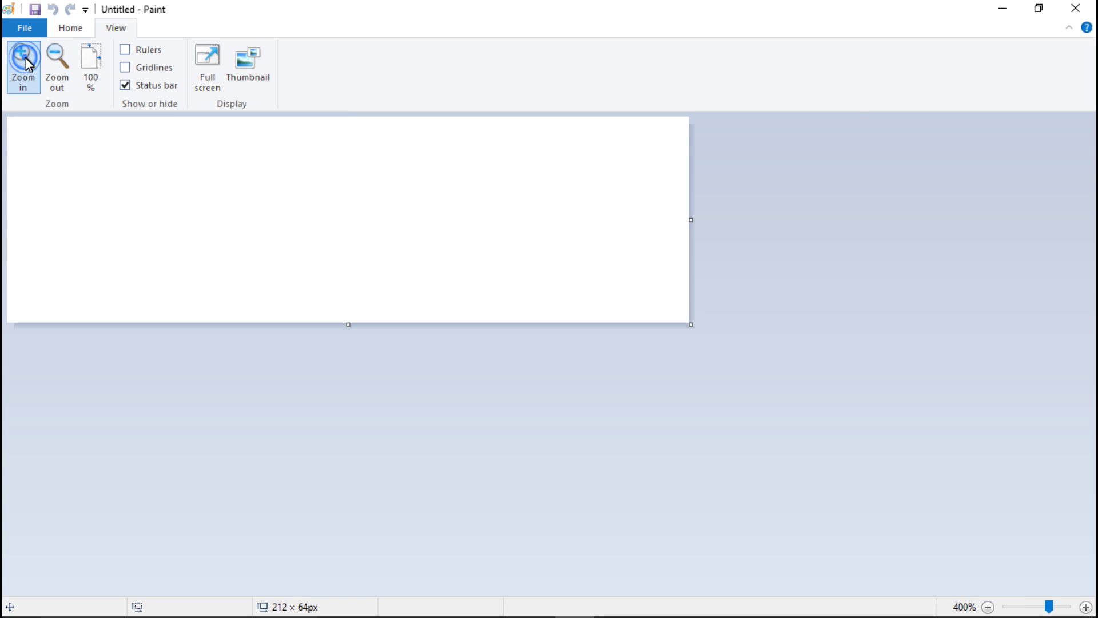
{"action": "left_click", "coordinate": [29, 64]}
{"action": "left_click", "coordinate": [28, 64]}
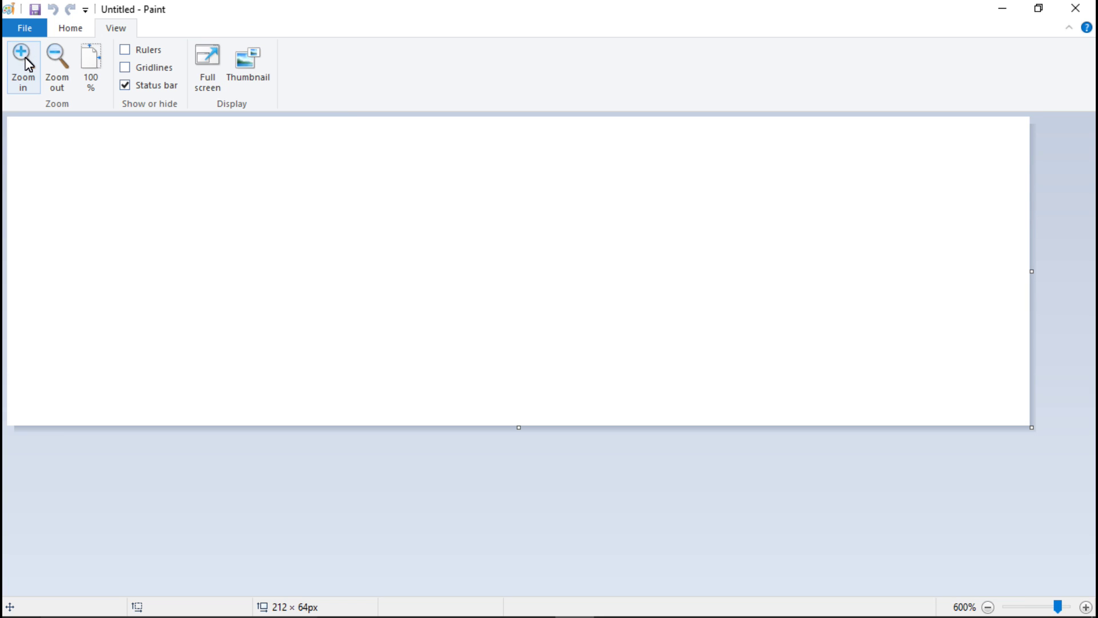
{"action": "left_click", "coordinate": [72, 30]}
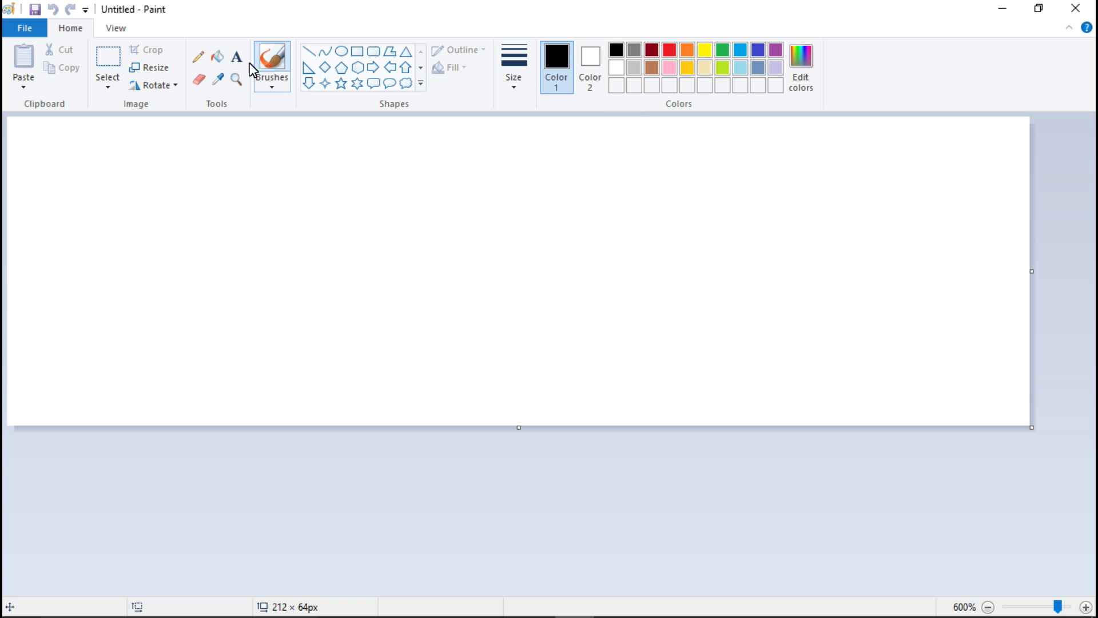
Flood-fill the canvas with black and place a text box at its top-left corner.
{"action": "left_click", "coordinate": [217, 56]}
{"action": "left_click", "coordinate": [212, 151]}
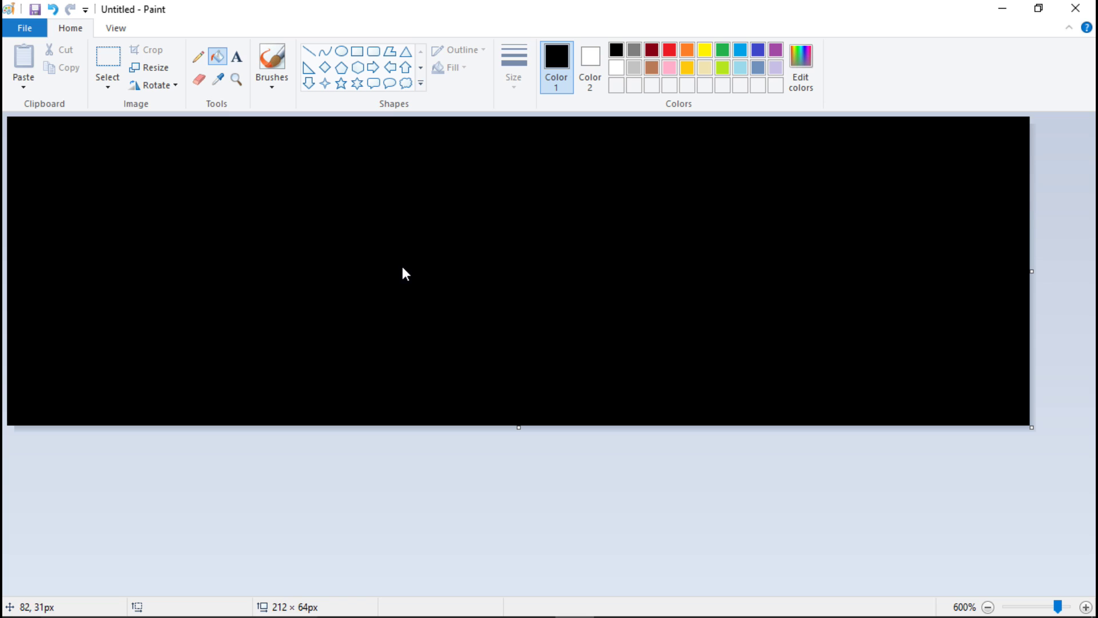
{"action": "left_click", "coordinate": [236, 59]}
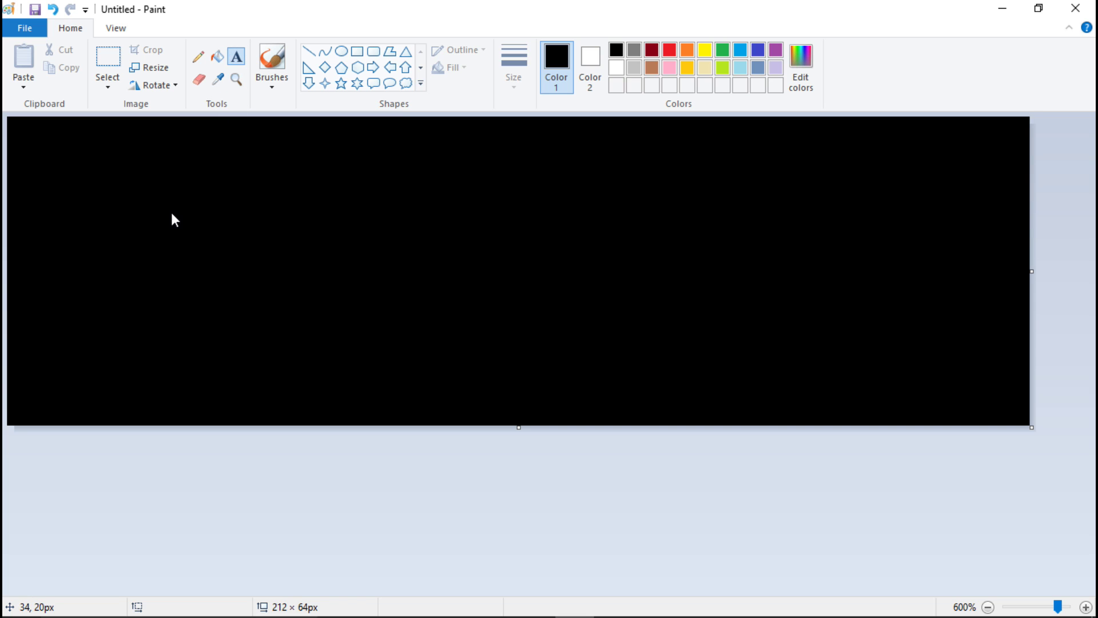
{"action": "left_click", "coordinate": [33, 137]}
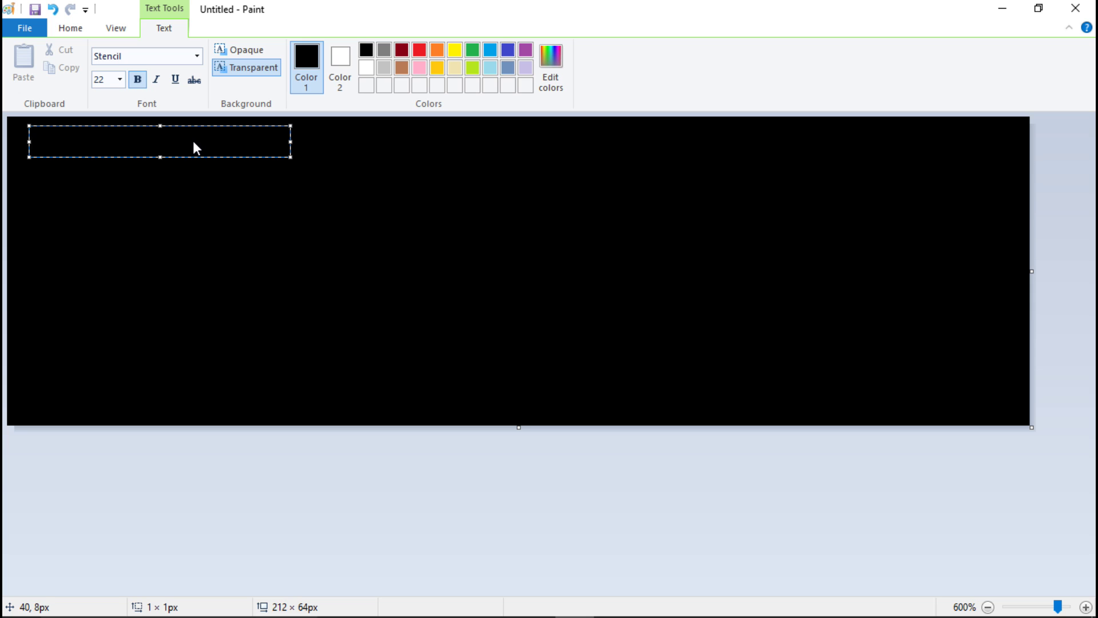
Enlarge the text box across most of the canvas and set the text colour to white.
{"action": "left_click", "coordinate": [16, 28]}
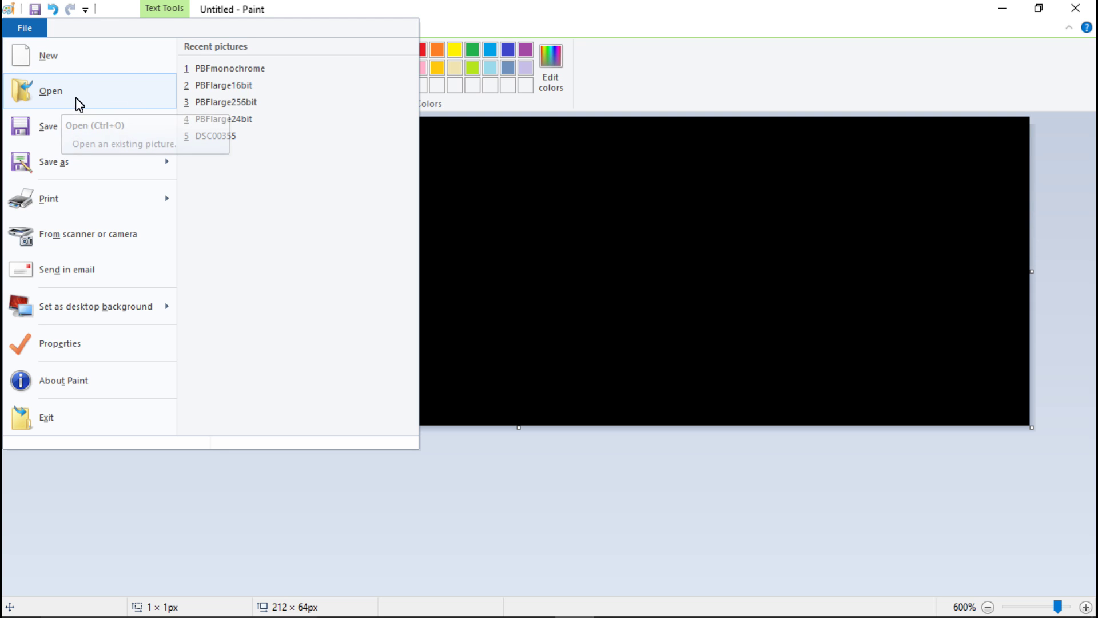
{"action": "left_click", "coordinate": [716, 76]}
{"action": "left_click_drag", "start_coordinate": [290, 159], "coordinate": [1006, 342]}
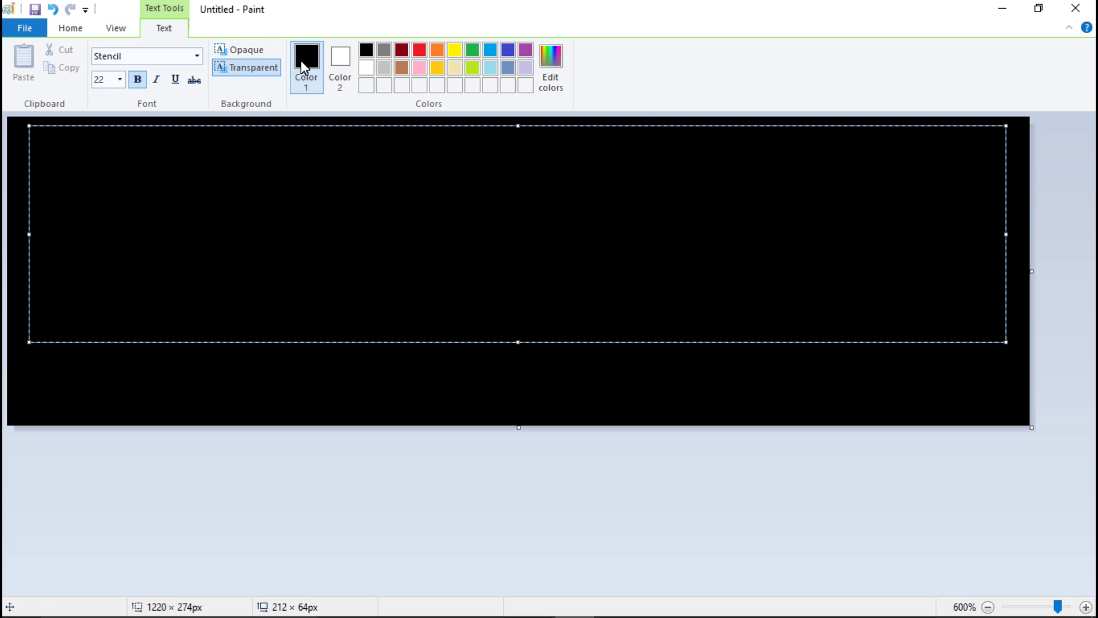
{"action": "left_click", "coordinate": [365, 70]}
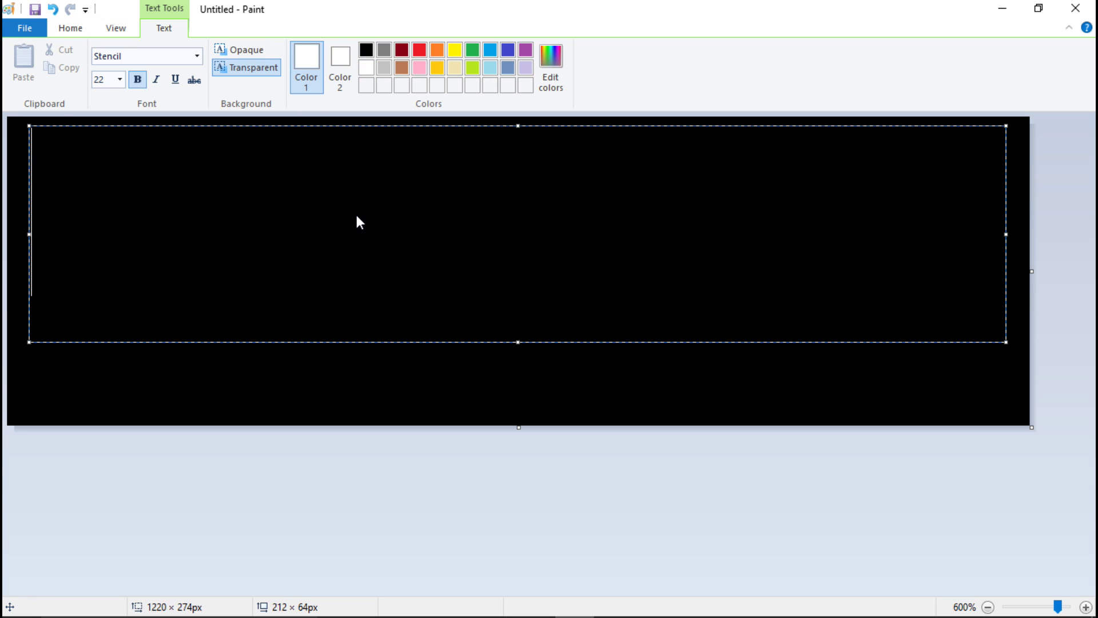
Type PROJECT: with spaced-out letters, commit it, and start a second text box below.
{"action": "type", "text": "PROJECT"}
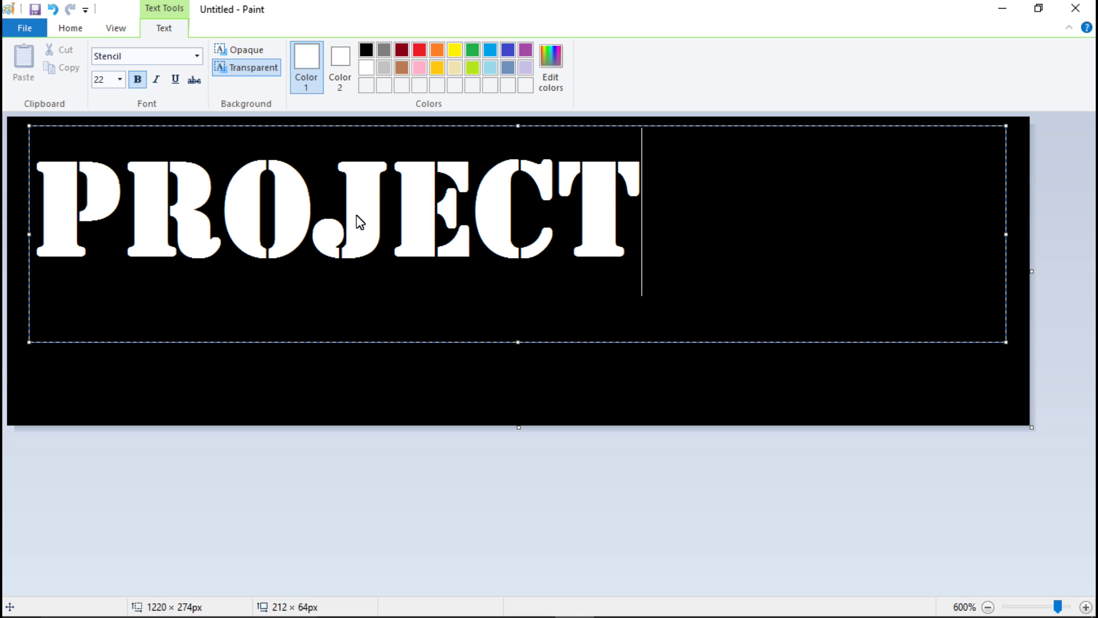
{"action": "type", "text": ":"}
{"action": "key", "text": "Home"}
{"action": "key", "text": "Right"}
{"action": "key", "text": "space"}
{"action": "key", "text": "Right"}
{"action": "key", "text": "space"}
{"action": "key", "text": "Right"}
{"action": "key", "text": "space"}
{"action": "left_click", "coordinate": [492, 194]}
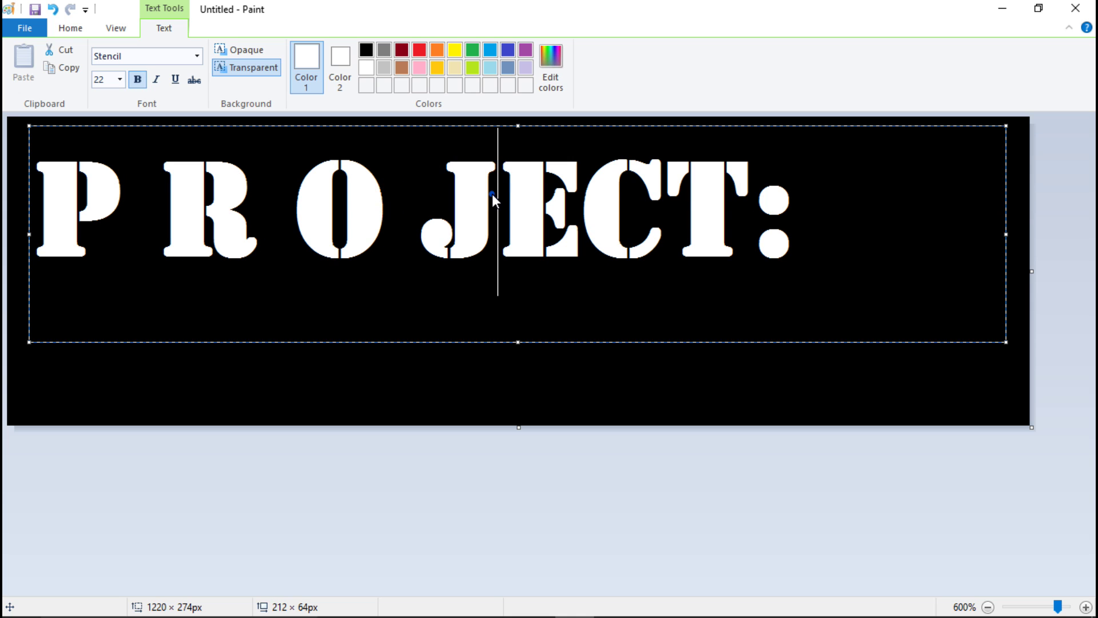
{"action": "left_click", "coordinate": [612, 190]}
{"action": "key", "text": "Right"}
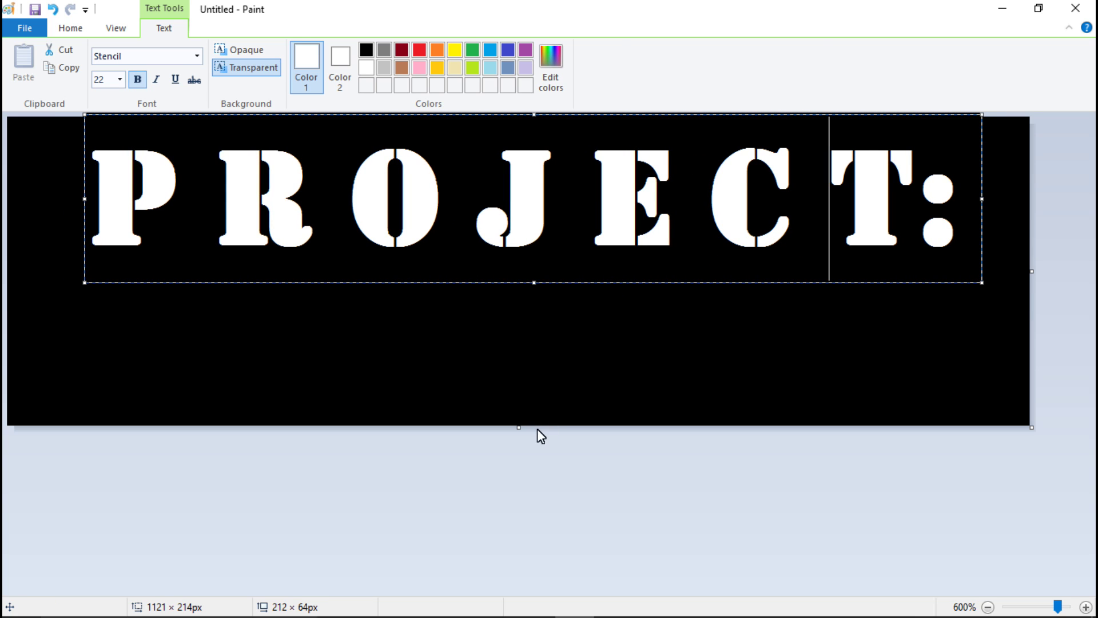
{"action": "key", "text": "ctrl+z"}
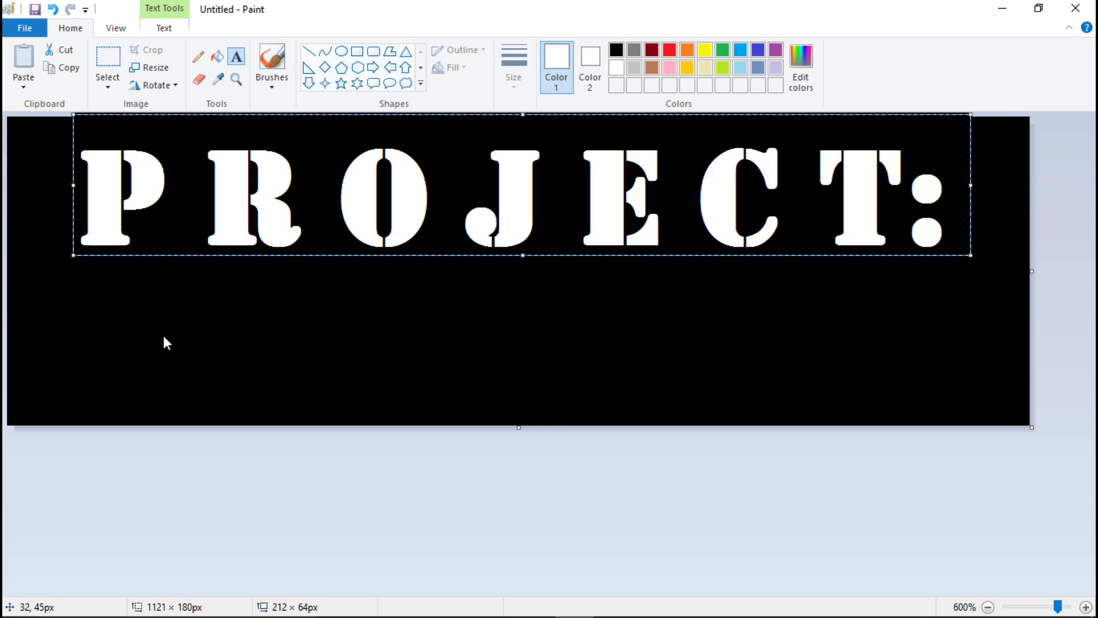
{"action": "left_click", "coordinate": [75, 321]}
{"action": "left_click", "coordinate": [68, 324]}
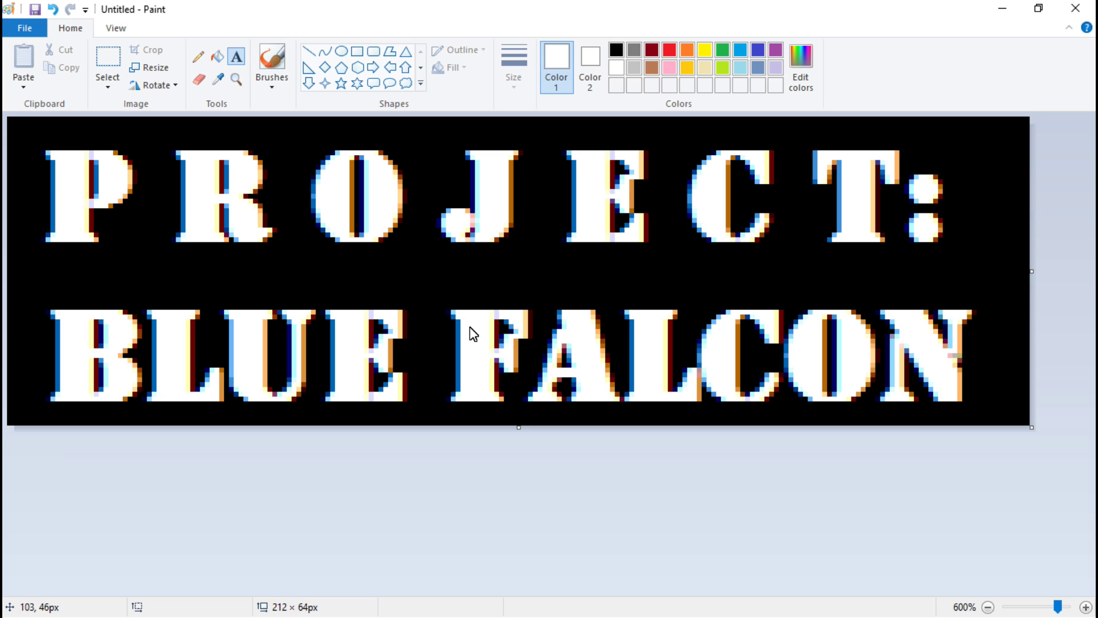
Set the image properties to Black and white and accept the irreversible conversion.
{"action": "left_click", "coordinate": [23, 29]}
{"action": "mouse_move", "coordinate": [121, 320]}
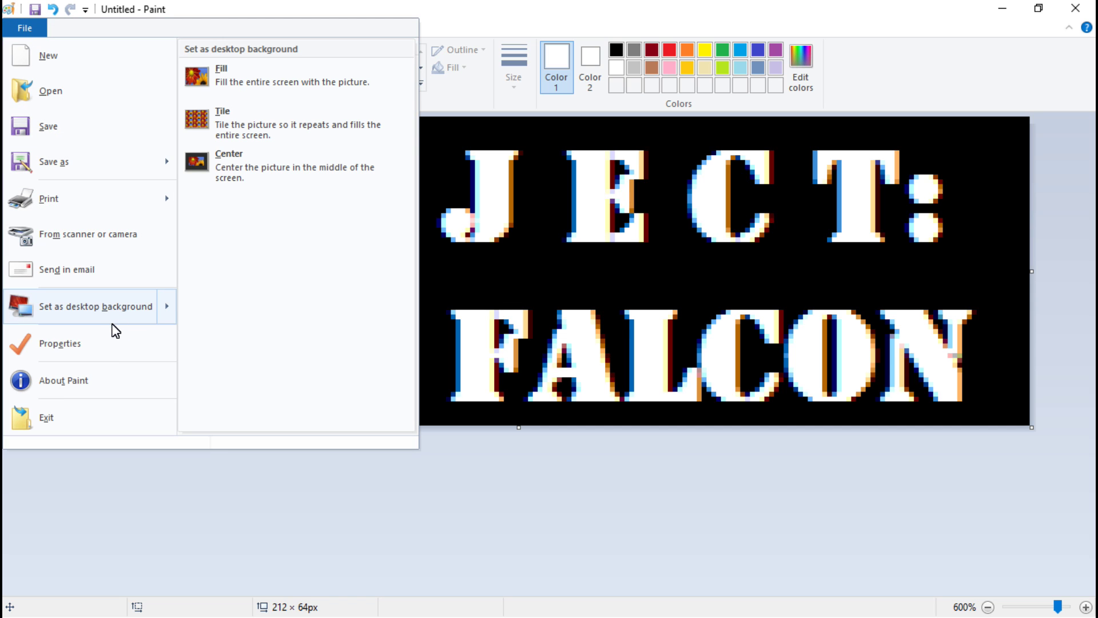
{"action": "left_click", "coordinate": [61, 359]}
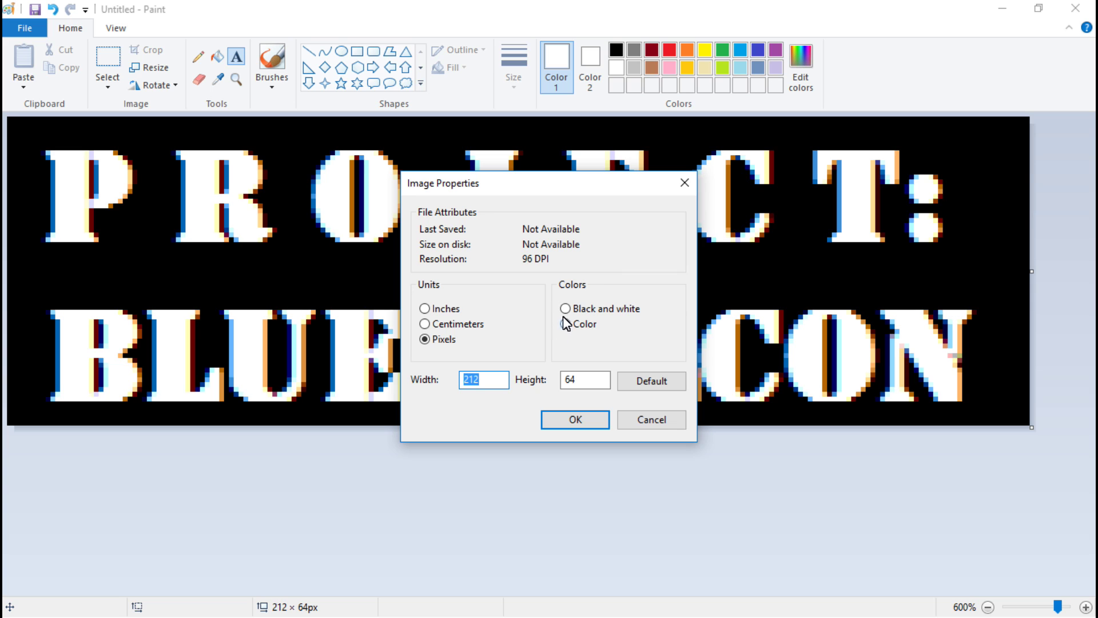
{"action": "left_click", "coordinate": [565, 309]}
{"action": "left_click", "coordinate": [582, 420]}
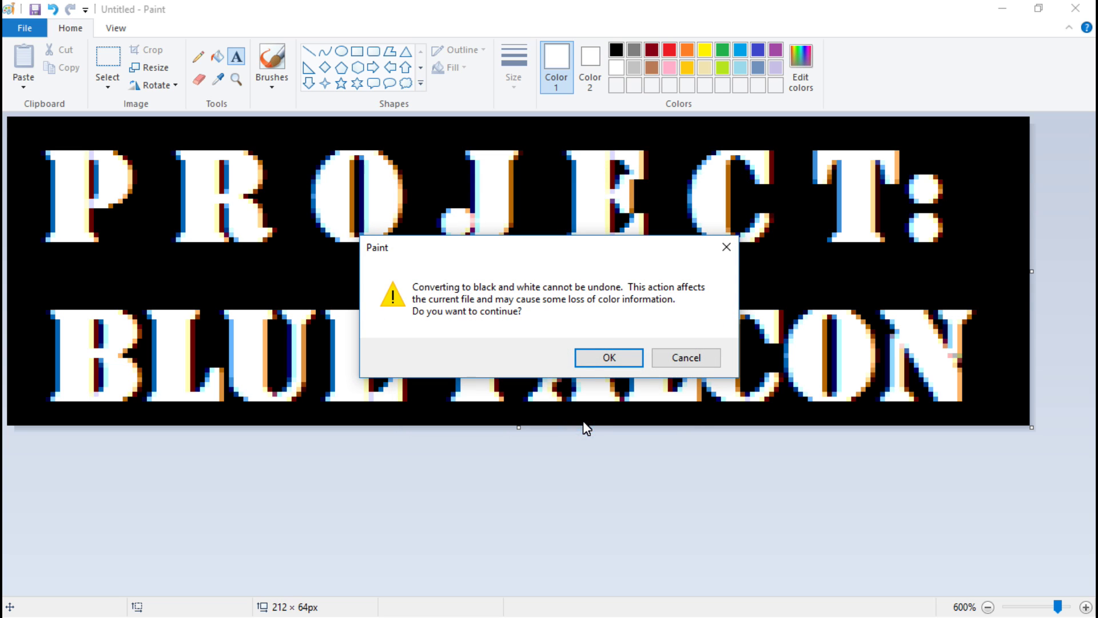
{"action": "left_click", "coordinate": [595, 357]}
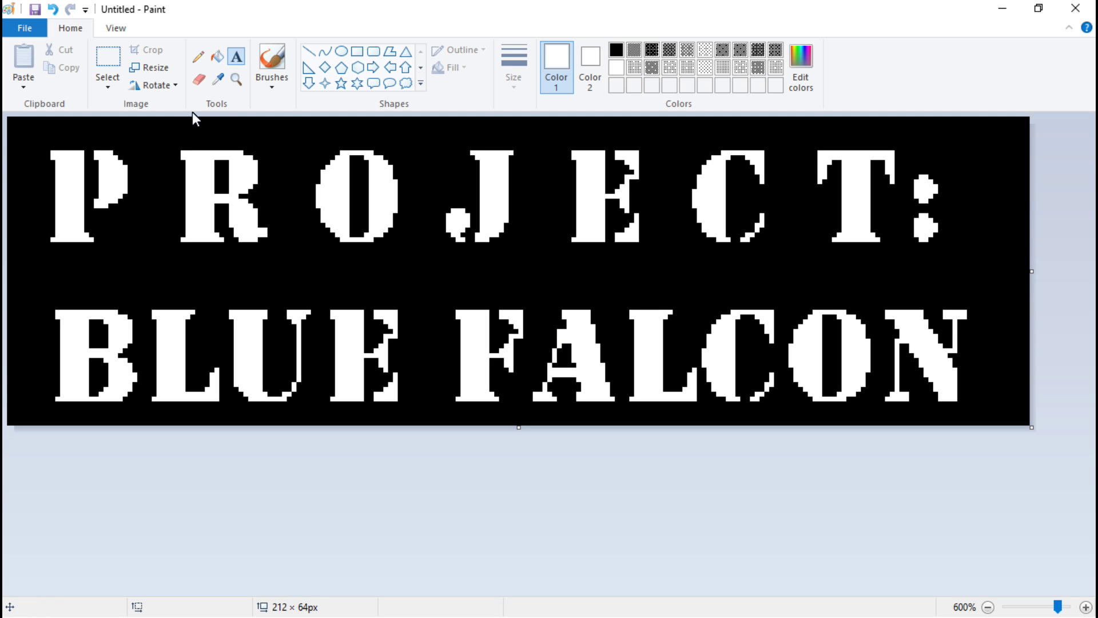
Select the Pencil tool with black as the drawing colour.
{"action": "left_click", "coordinate": [199, 58]}
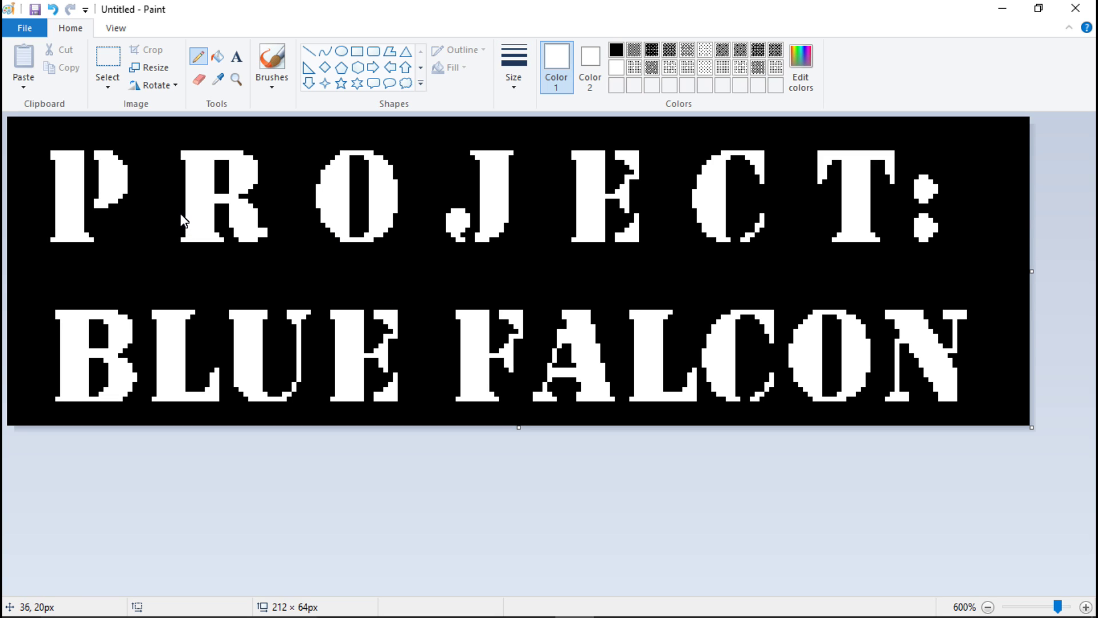
{"action": "left_click", "coordinate": [498, 293]}
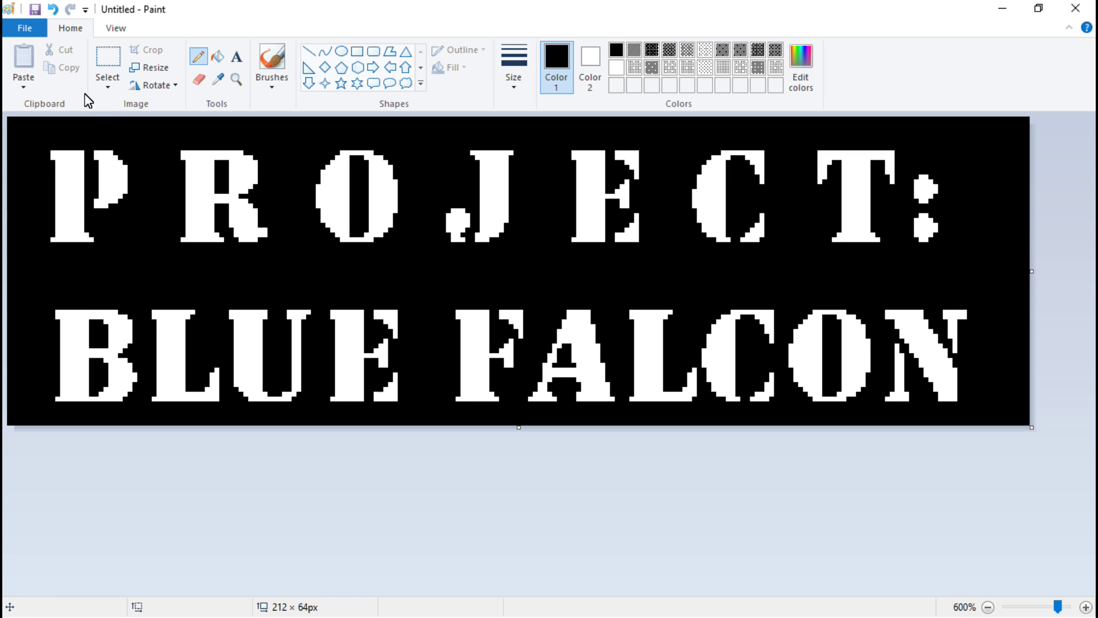
Set up a Monochrome Bitmap save named AAA in the OpenTX Images folder.
{"action": "left_click", "coordinate": [25, 27]}
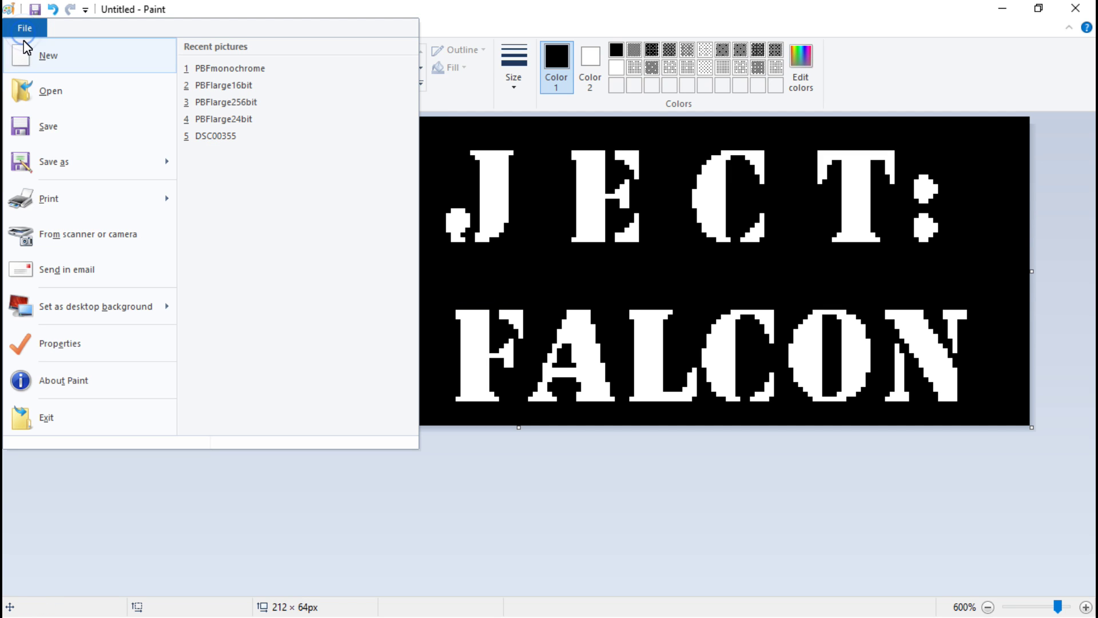
{"action": "mouse_move", "coordinate": [76, 169]}
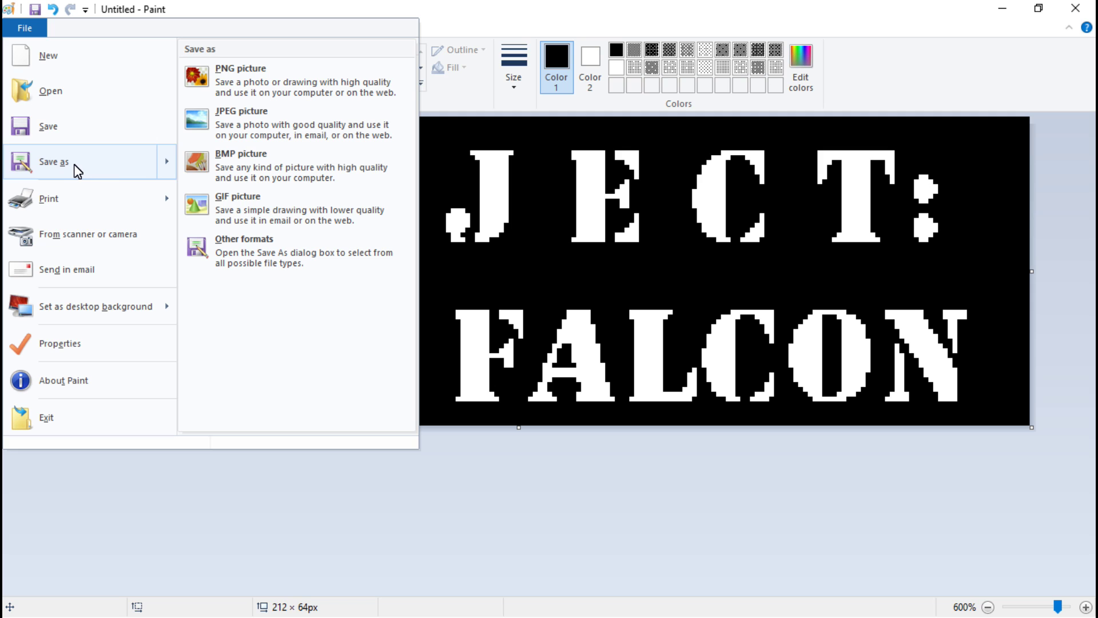
{"action": "left_click", "coordinate": [252, 168]}
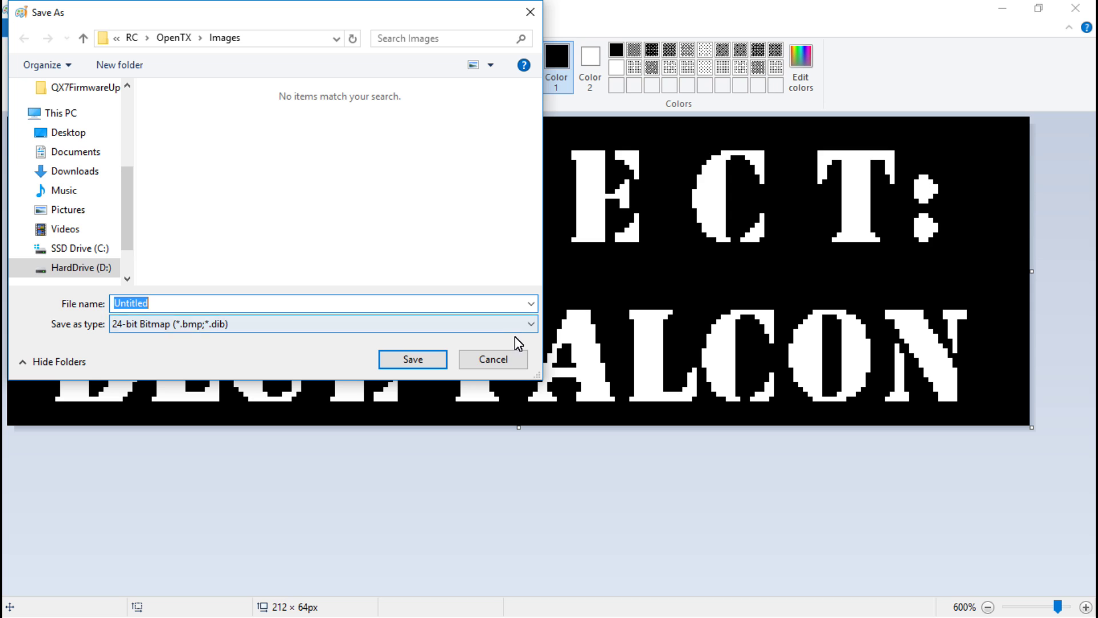
{"action": "left_click", "coordinate": [530, 326]}
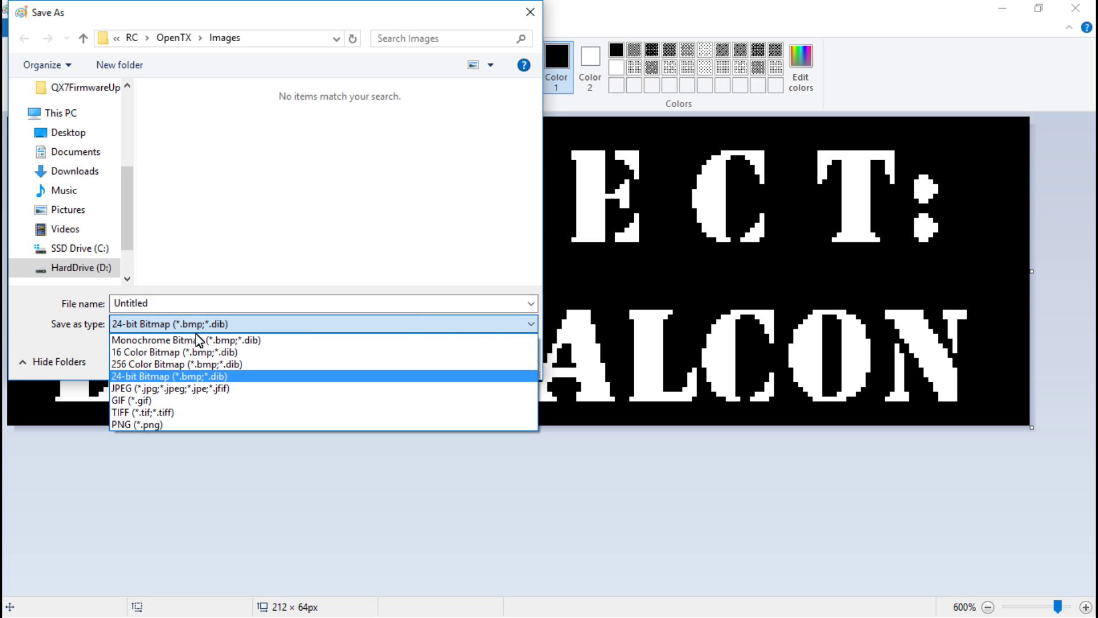
{"action": "left_click", "coordinate": [156, 342]}
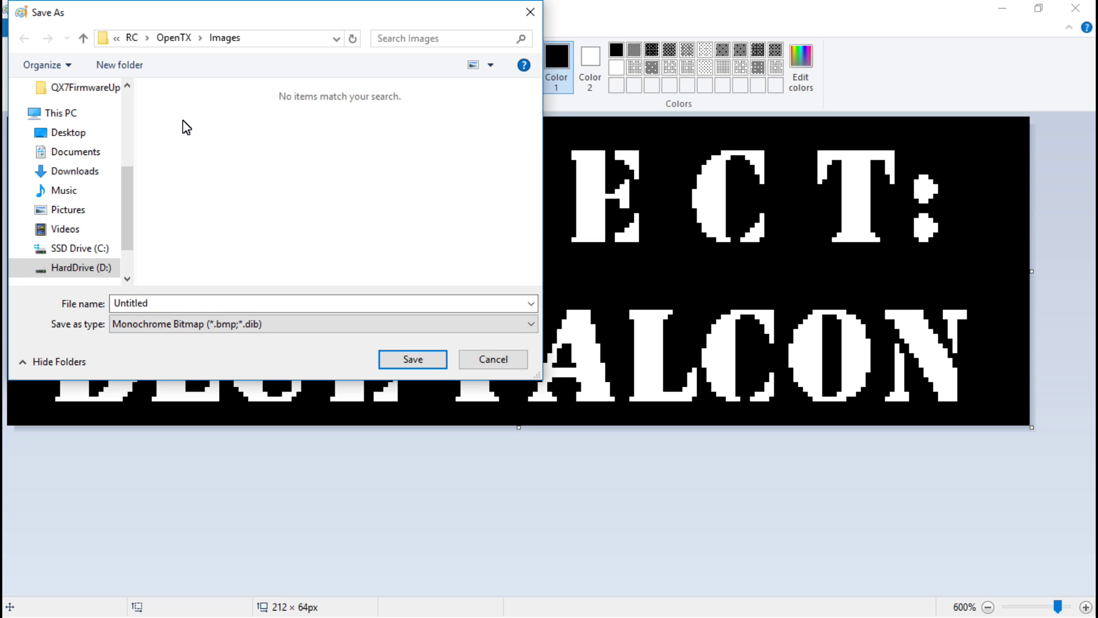
{"action": "left_click", "coordinate": [175, 39]}
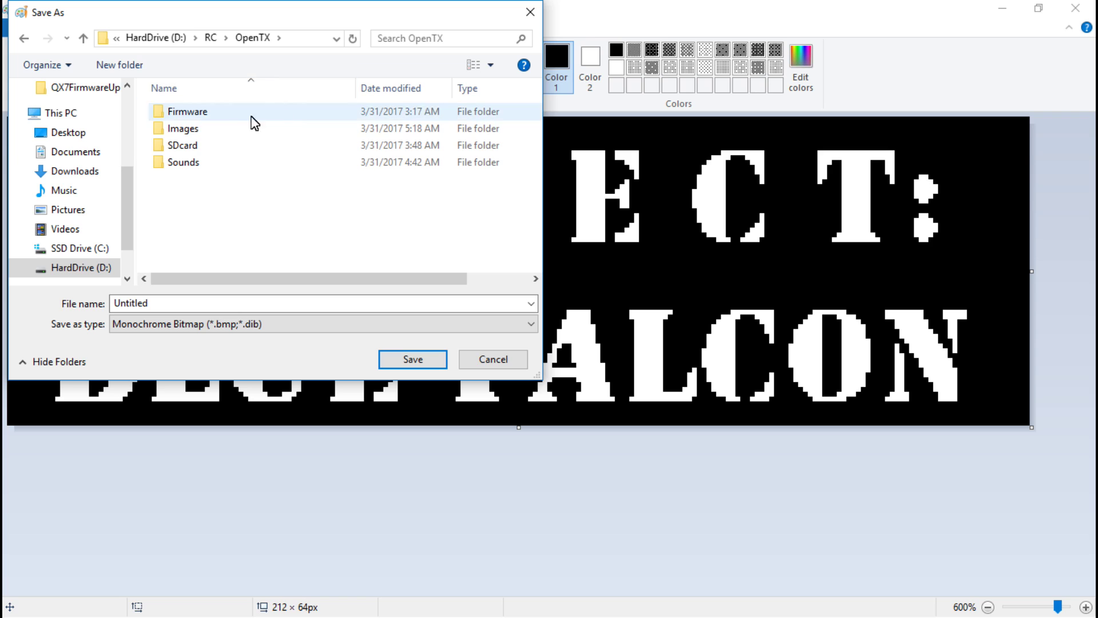
{"action": "double_click", "coordinate": [190, 133]}
{"action": "left_click", "coordinate": [188, 306]}
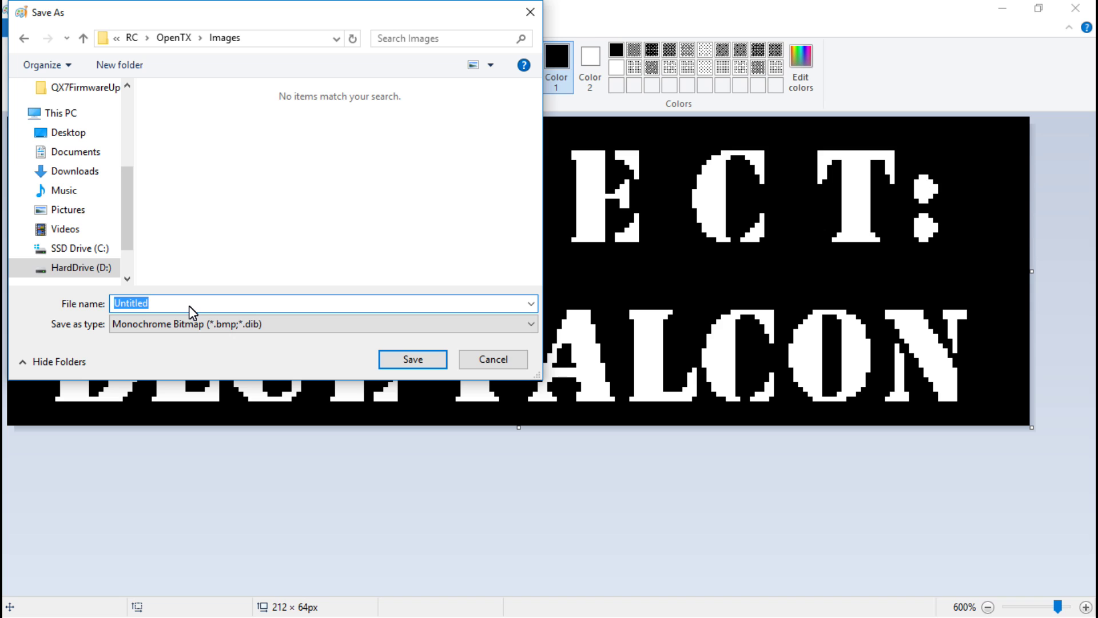
{"action": "type", "text": "AAA"}
Save AAA as a monochrome bitmap, accepting the colour-quality warning.
{"action": "left_click", "coordinate": [416, 365]}
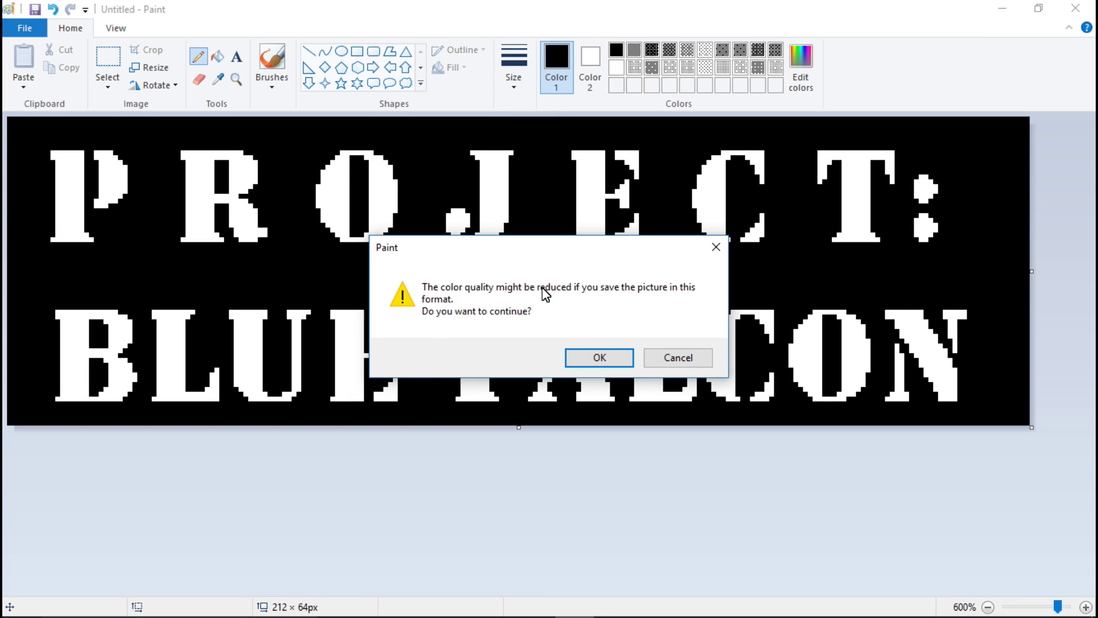
{"action": "left_click", "coordinate": [596, 358]}
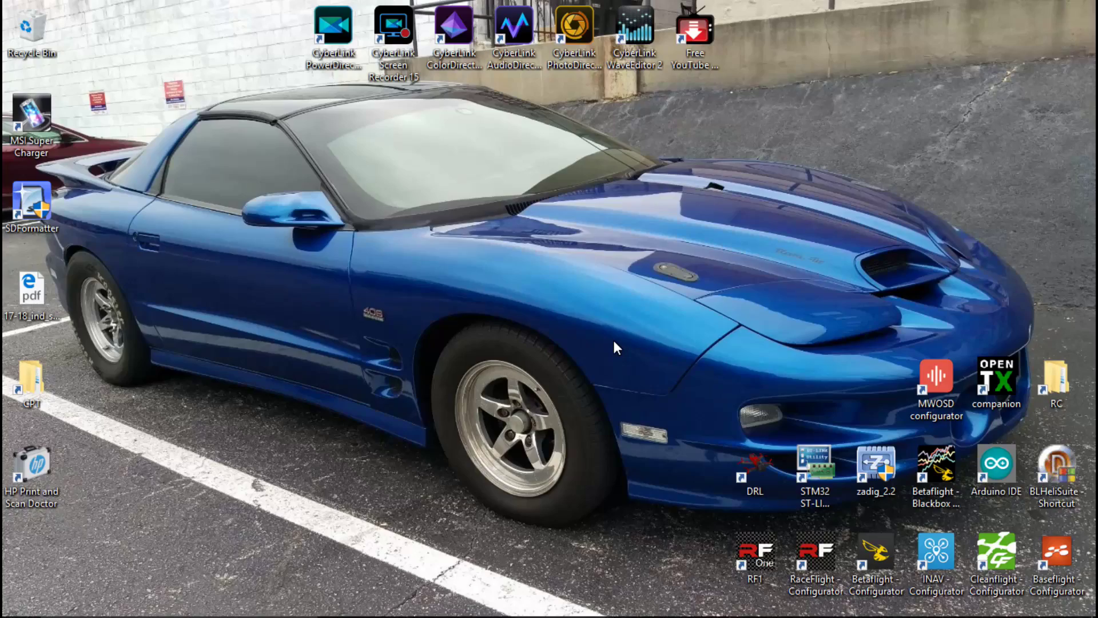
Launch OpenTX Companion and read the models and settings from the radio.
{"action": "double_click", "coordinate": [992, 376]}
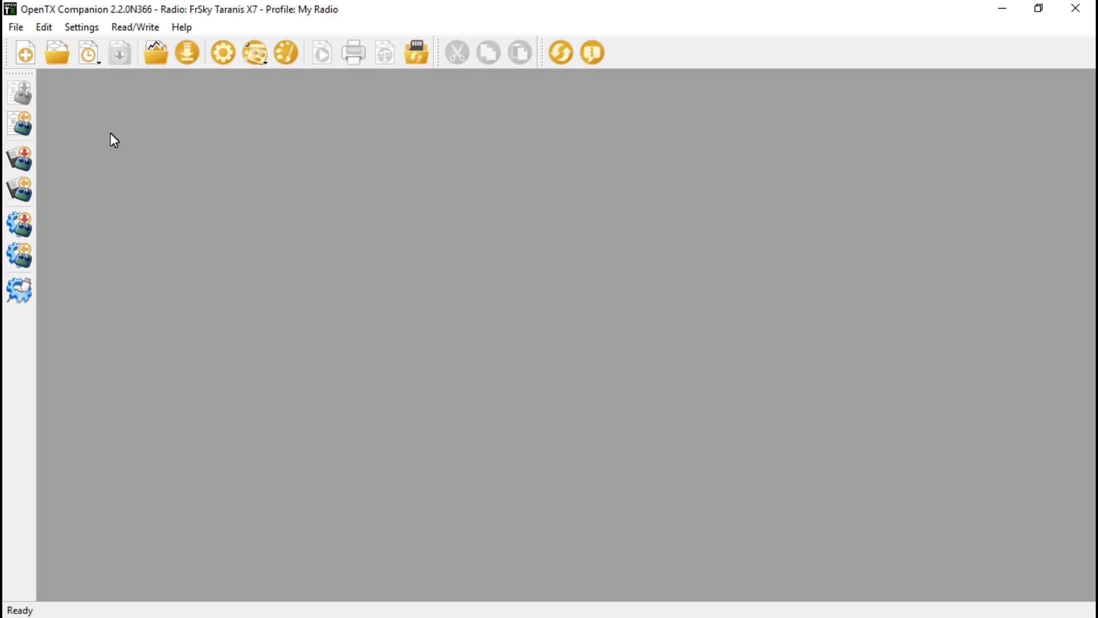
{"action": "left_click", "coordinate": [19, 126]}
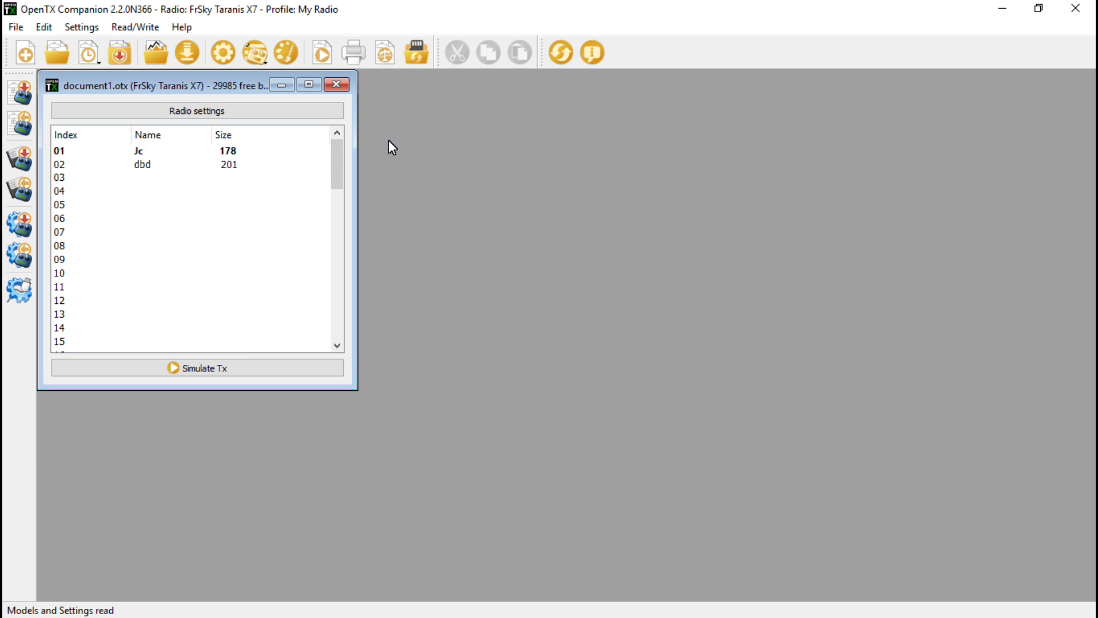
Choose USB Drive (E:) as the radio profile's SD Structure folder in Edit Settings.
{"action": "left_click", "coordinate": [220, 57]}
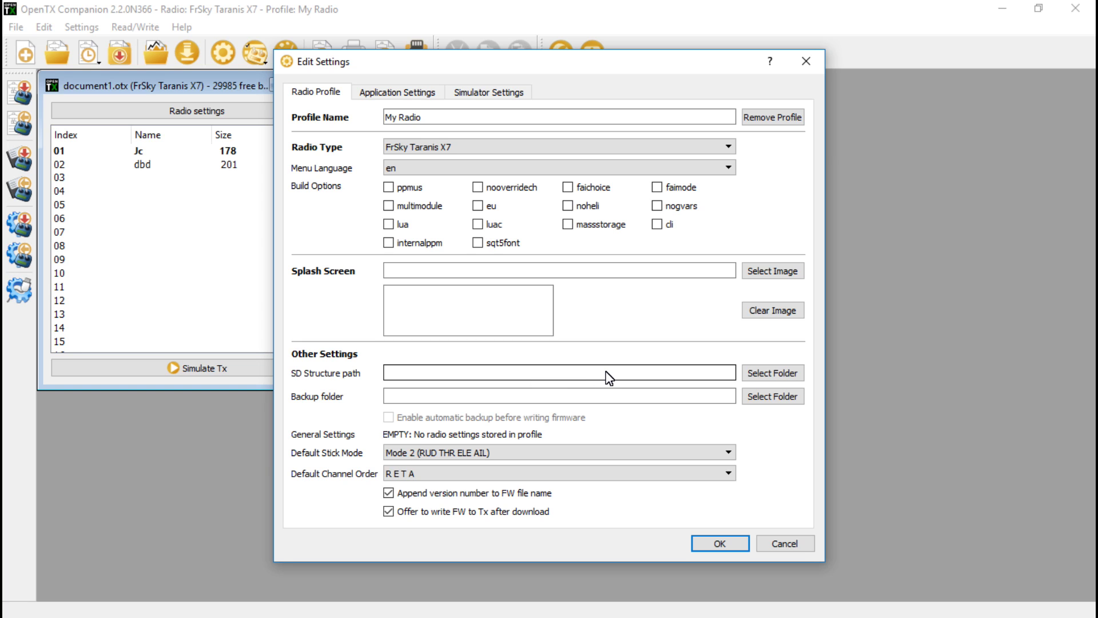
{"action": "left_click", "coordinate": [770, 372]}
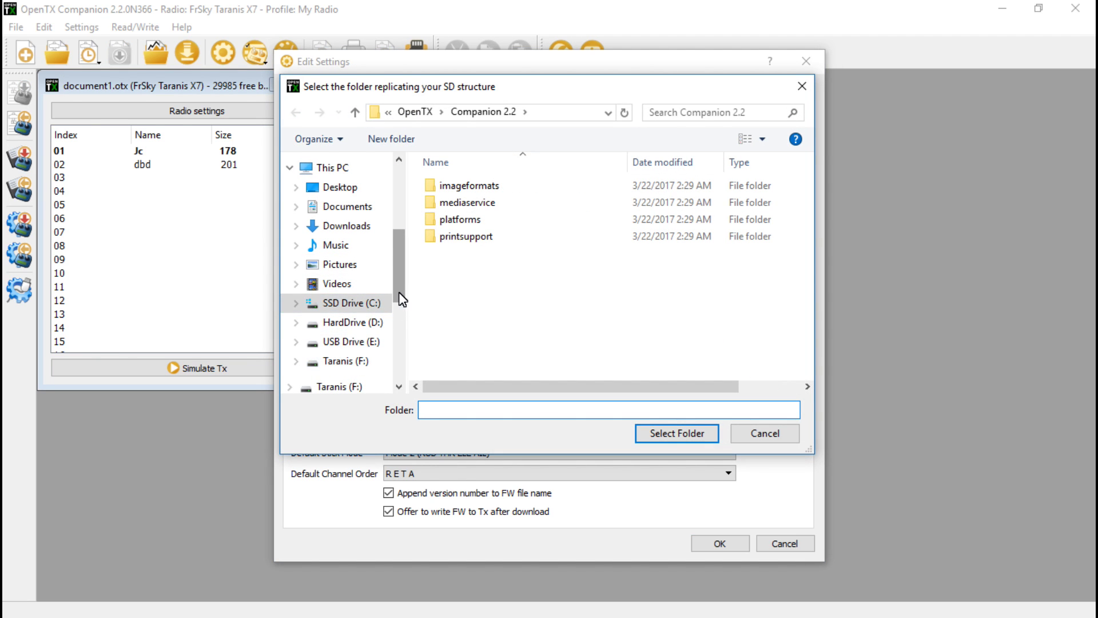
{"action": "mouse_move", "coordinate": [399, 293]}
{"action": "left_mouse_down"}
{"action": "mouse_move", "coordinate": [393, 314]}
{"action": "mouse_move", "coordinate": [394, 304]}
{"action": "left_mouse_up"}
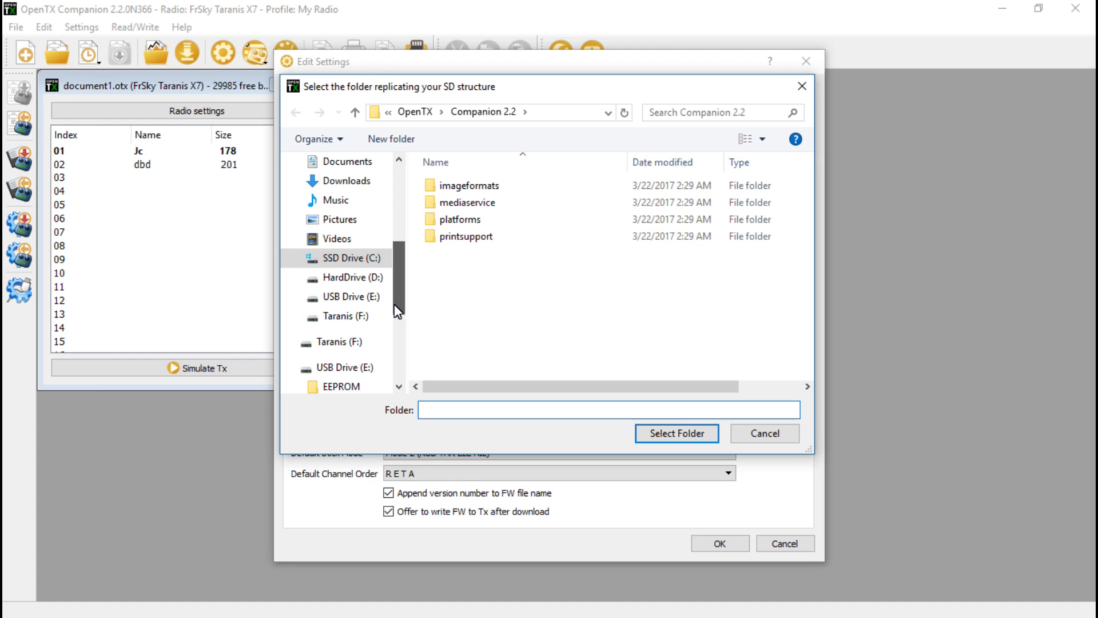
{"action": "left_click", "coordinate": [355, 302]}
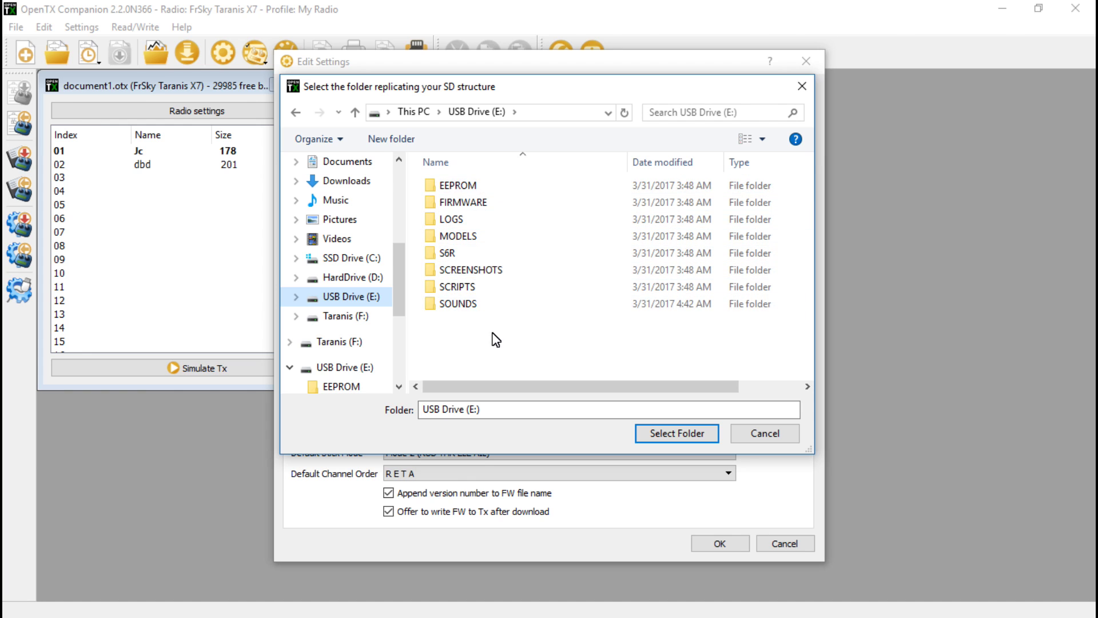
{"action": "left_click", "coordinate": [676, 436]}
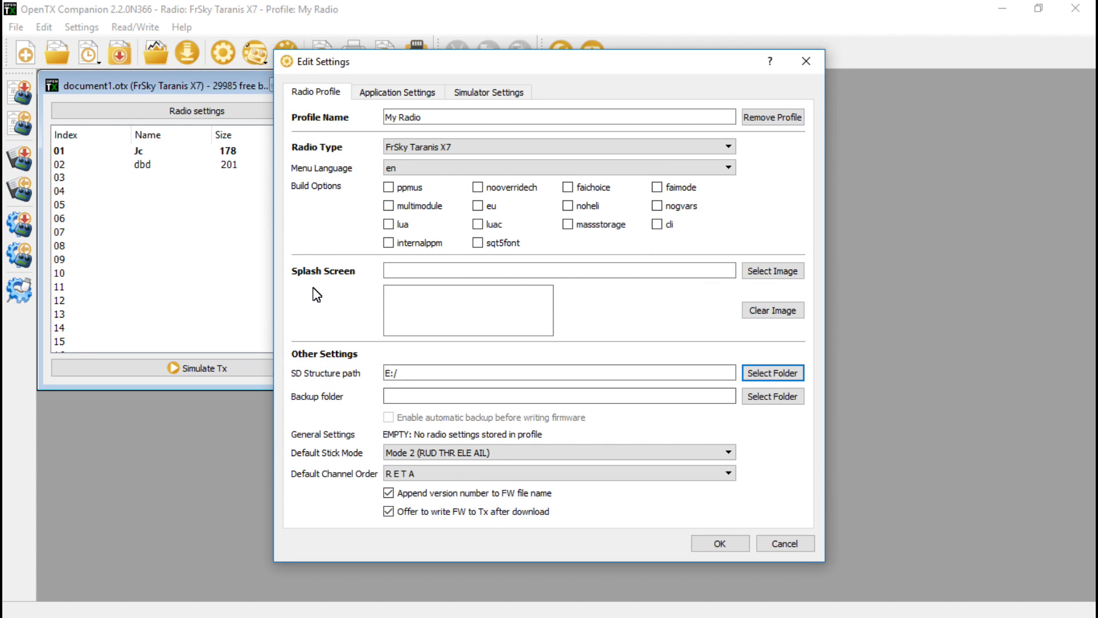
Load AAA.bmp from the Images folder as the profile splash image and save the settings.
{"action": "left_click", "coordinate": [762, 275]}
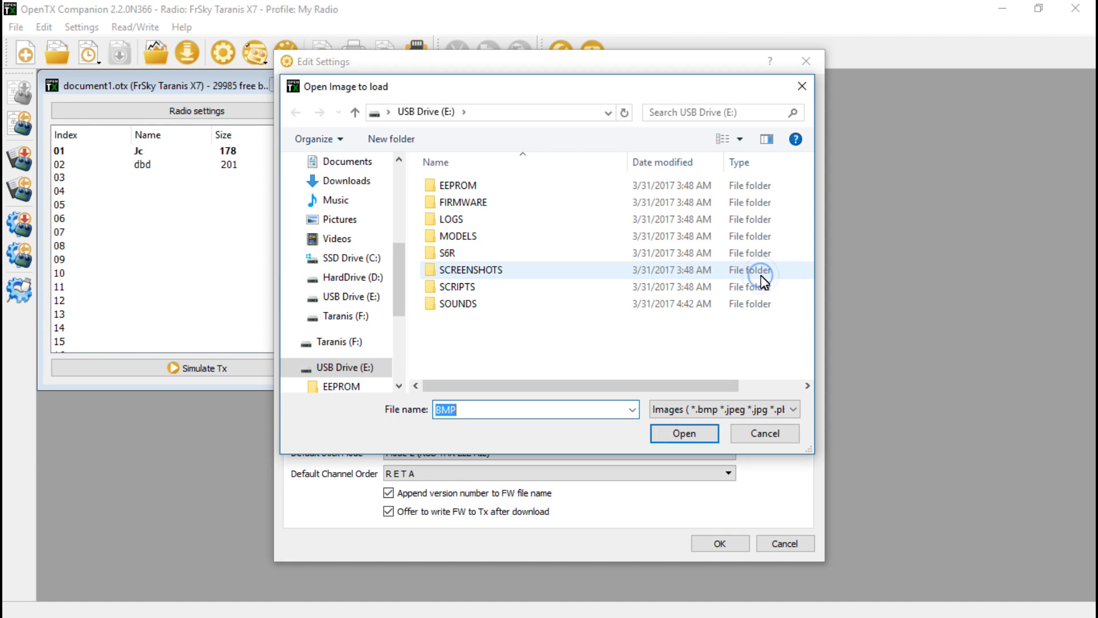
{"action": "scroll", "coordinate": [370, 277], "scroll_direction": "up", "scroll_amount": 6}
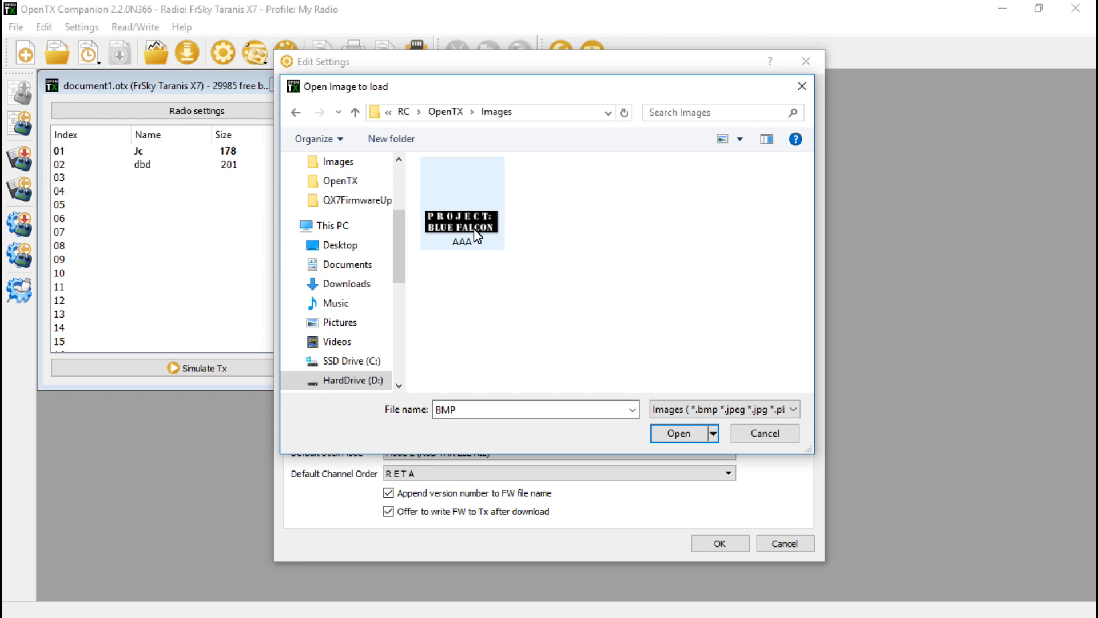
{"action": "double_click", "coordinate": [474, 228]}
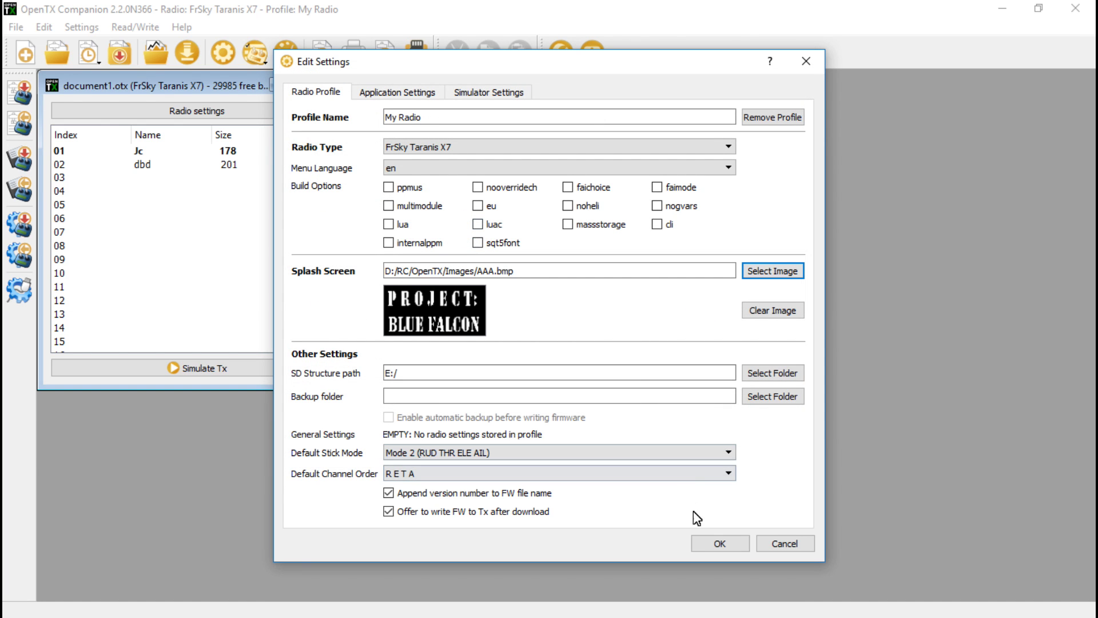
{"action": "left_click", "coordinate": [714, 547]}
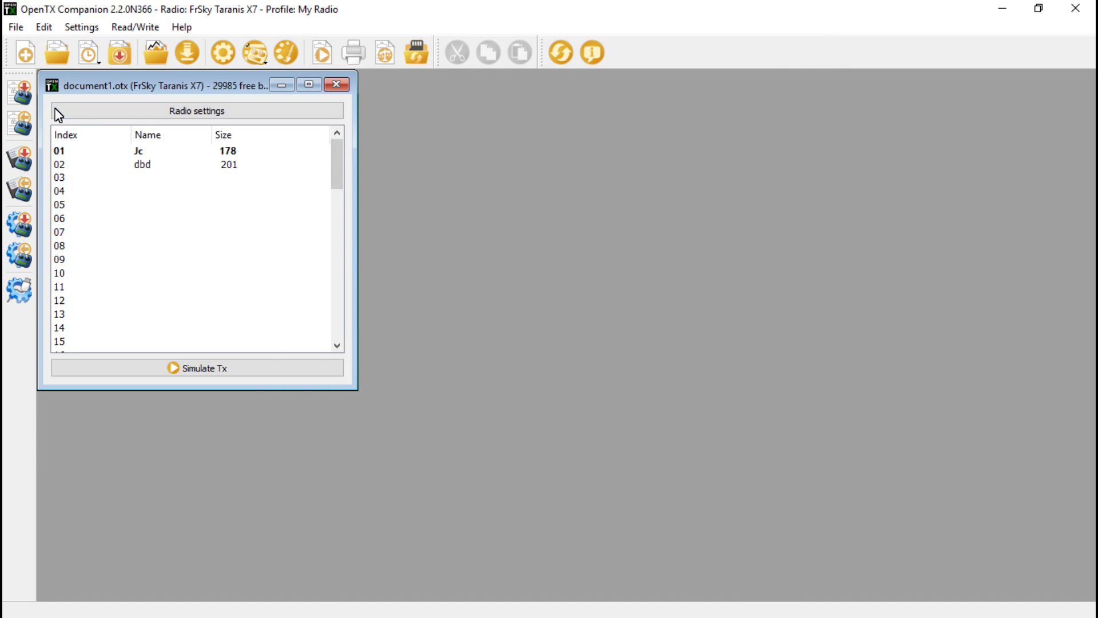
{"action": "left_click", "coordinate": [140, 151]}
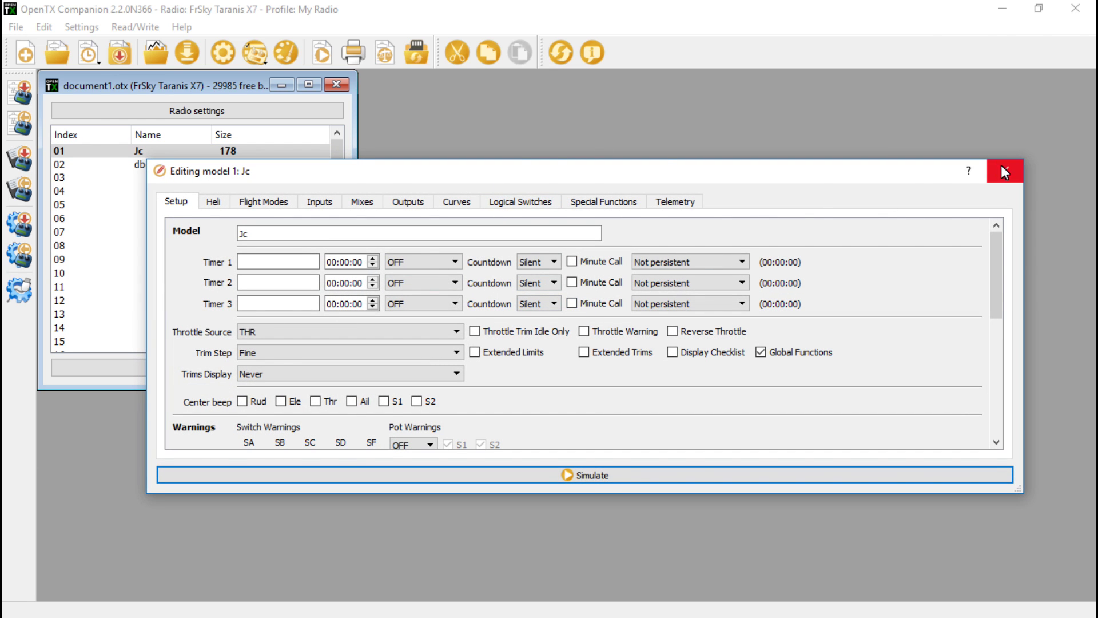
{"action": "left_click", "coordinate": [1004, 172]}
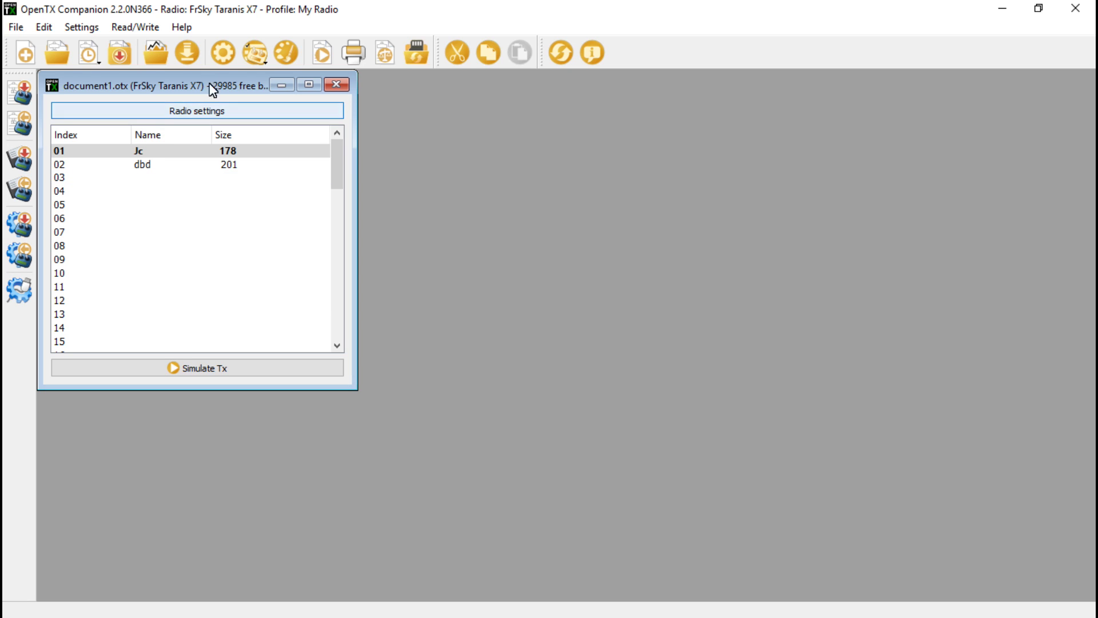
{"action": "left_click", "coordinate": [191, 56]}
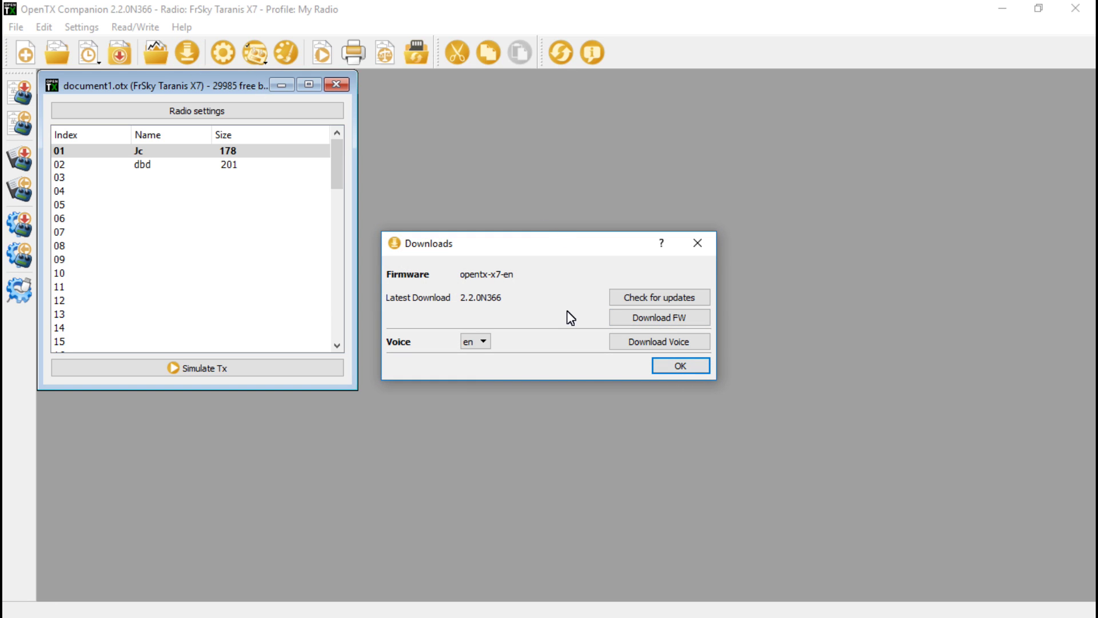
{"action": "left_click", "coordinate": [671, 370]}
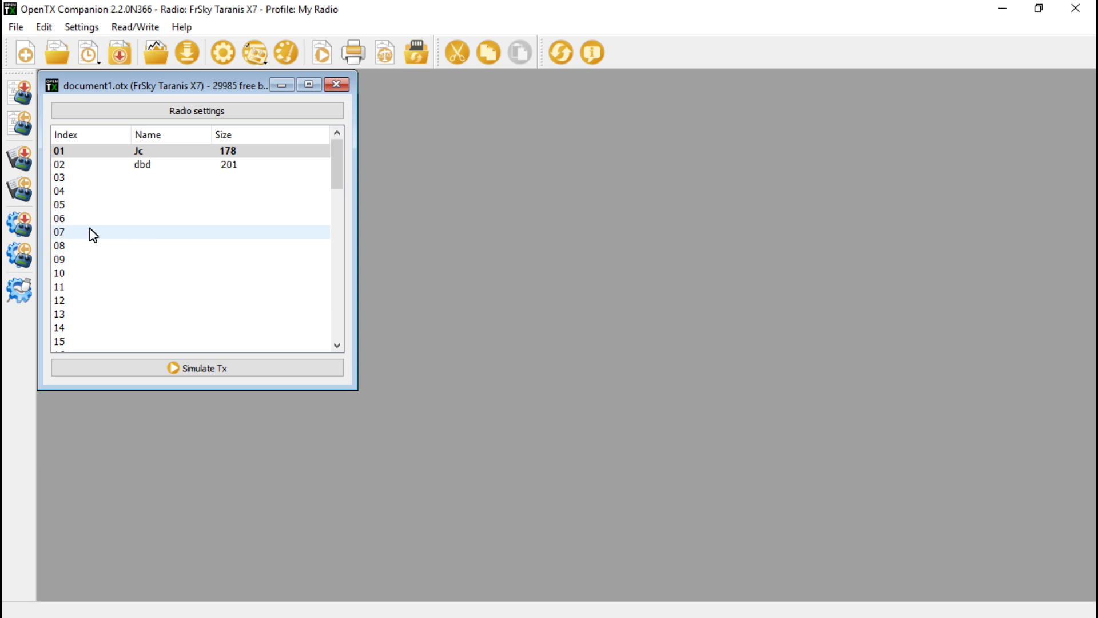
Flash firmware 2.2.0N366 to the radio using the profile's Blue Falcon start screen.
{"action": "left_click", "coordinate": [20, 225]}
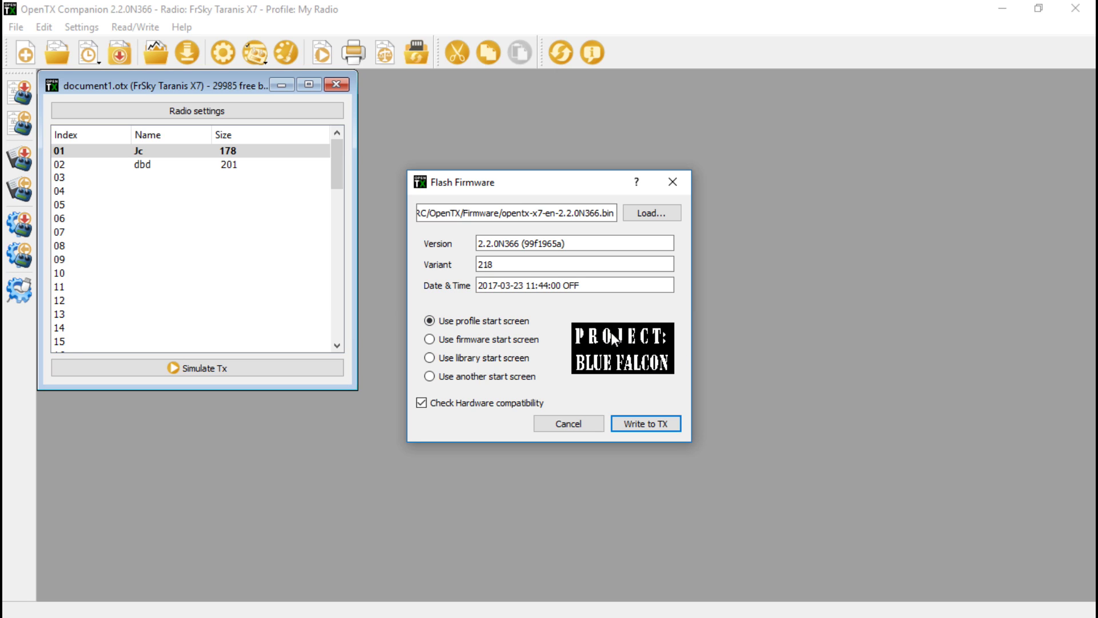
{"action": "left_click", "coordinate": [431, 341]}
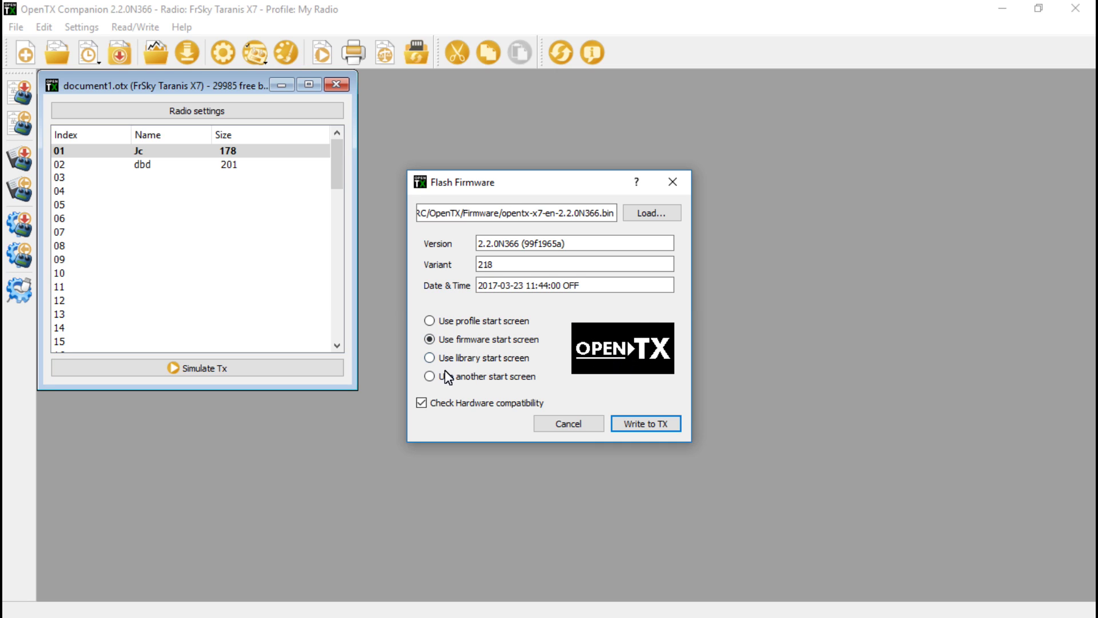
{"action": "left_click", "coordinate": [429, 320]}
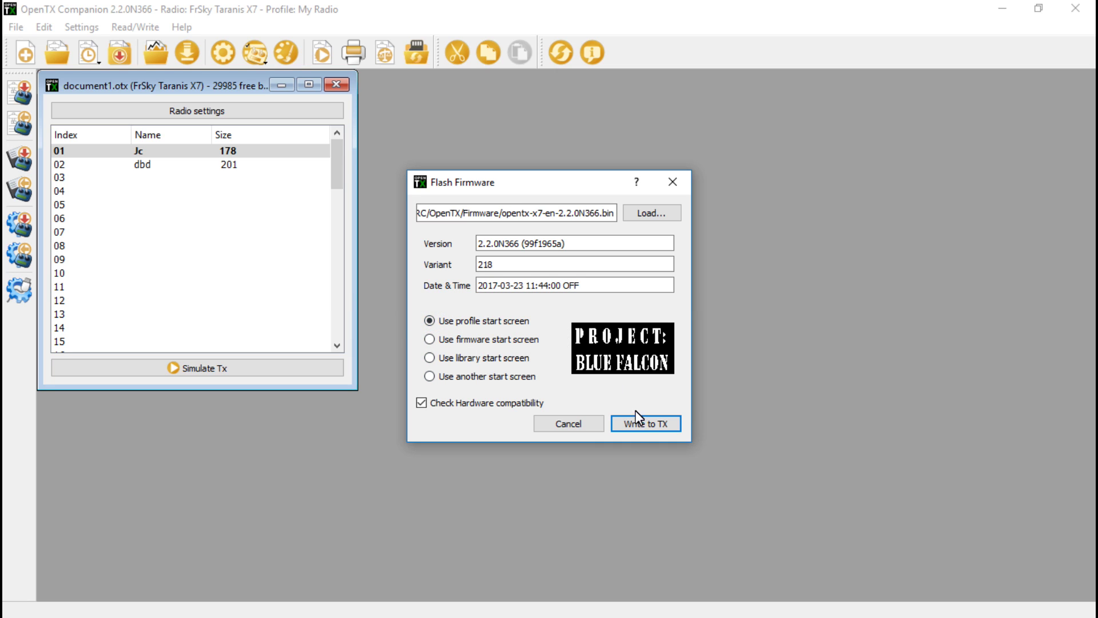
{"action": "left_click", "coordinate": [643, 423]}
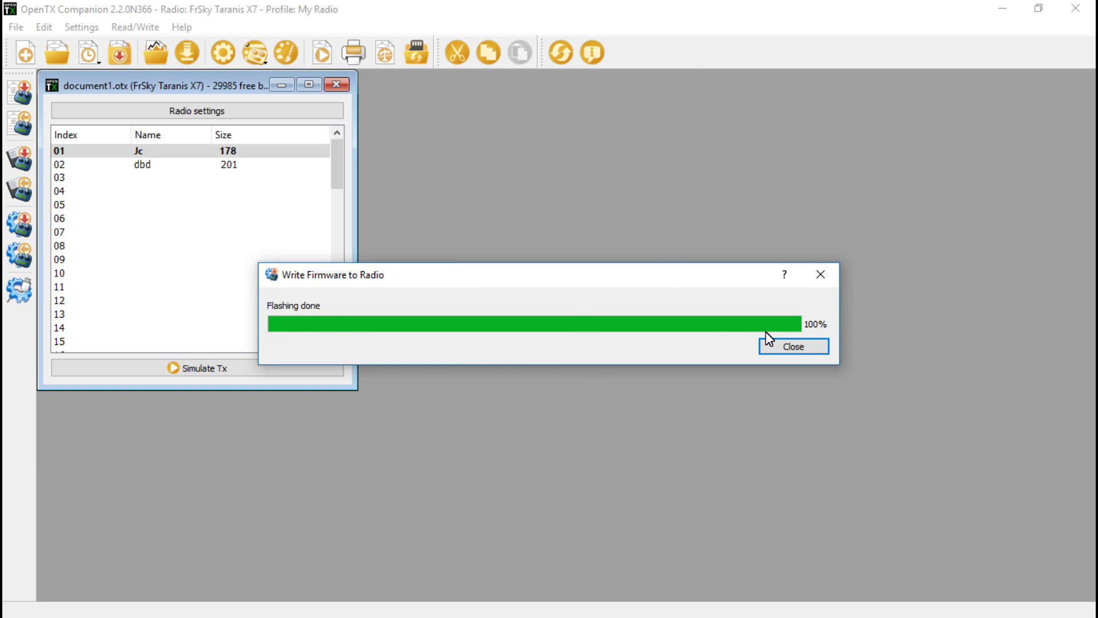
Close the completed firmware flashing window, returning to the document1.otx model list.
{"action": "left_click", "coordinate": [789, 348]}
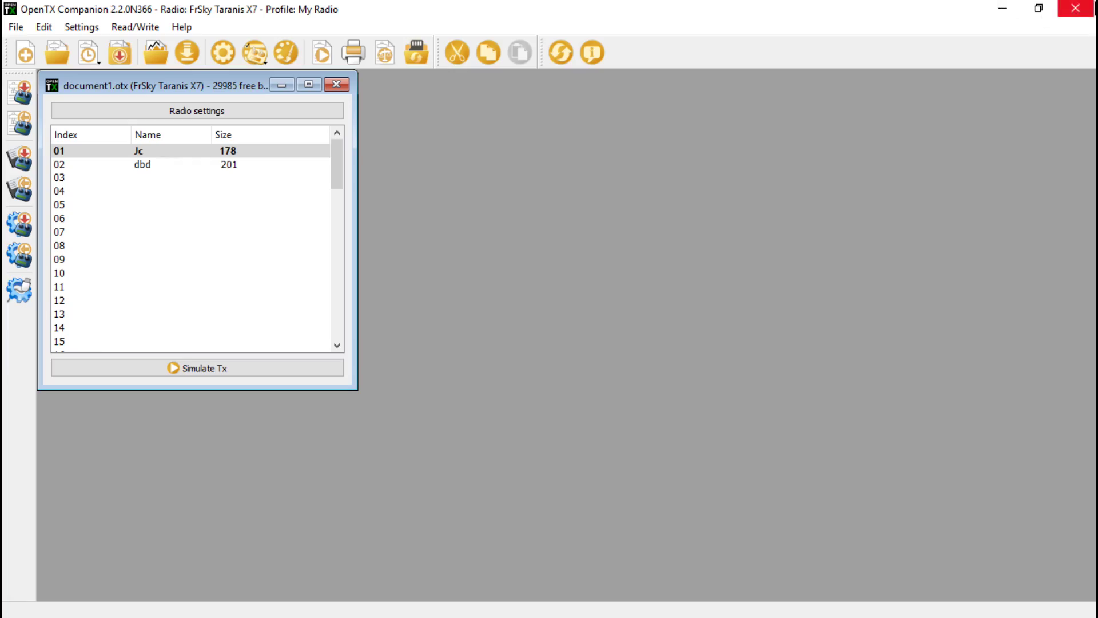